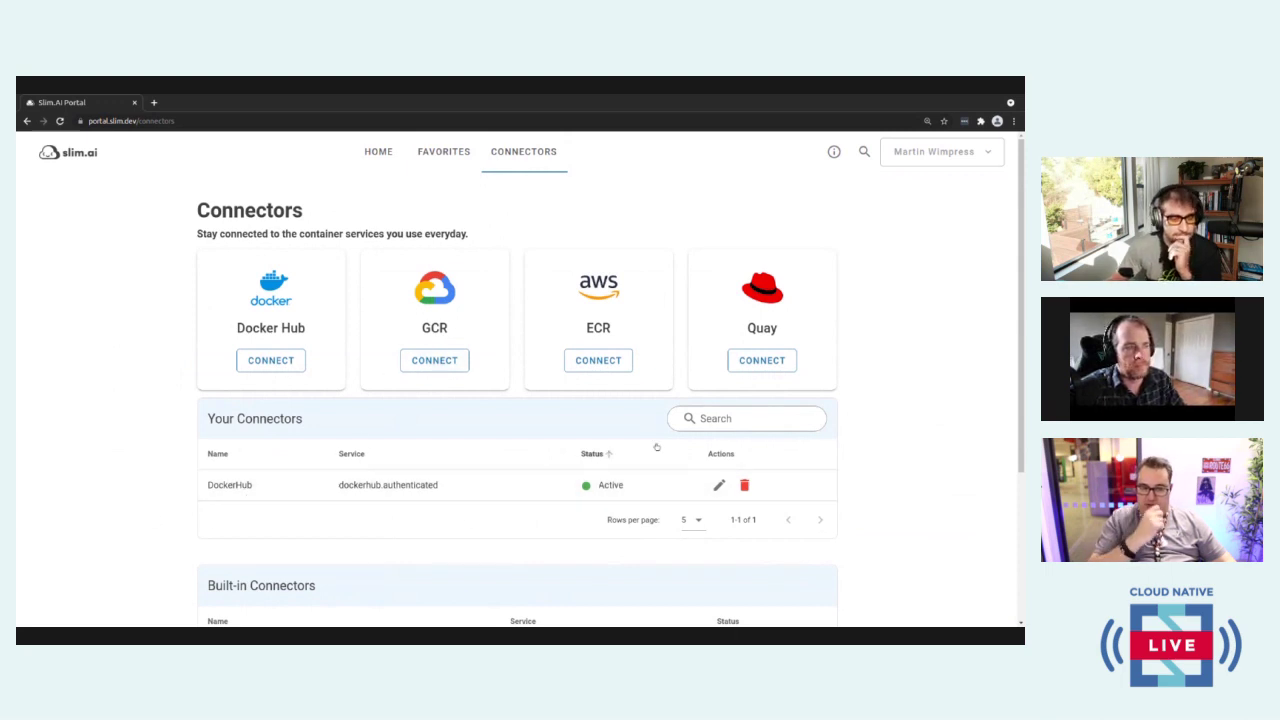
Step: Review the existing and built-in connectors and open the form for adding a Docker Hub connector
scroll(506, 449, down, 3)
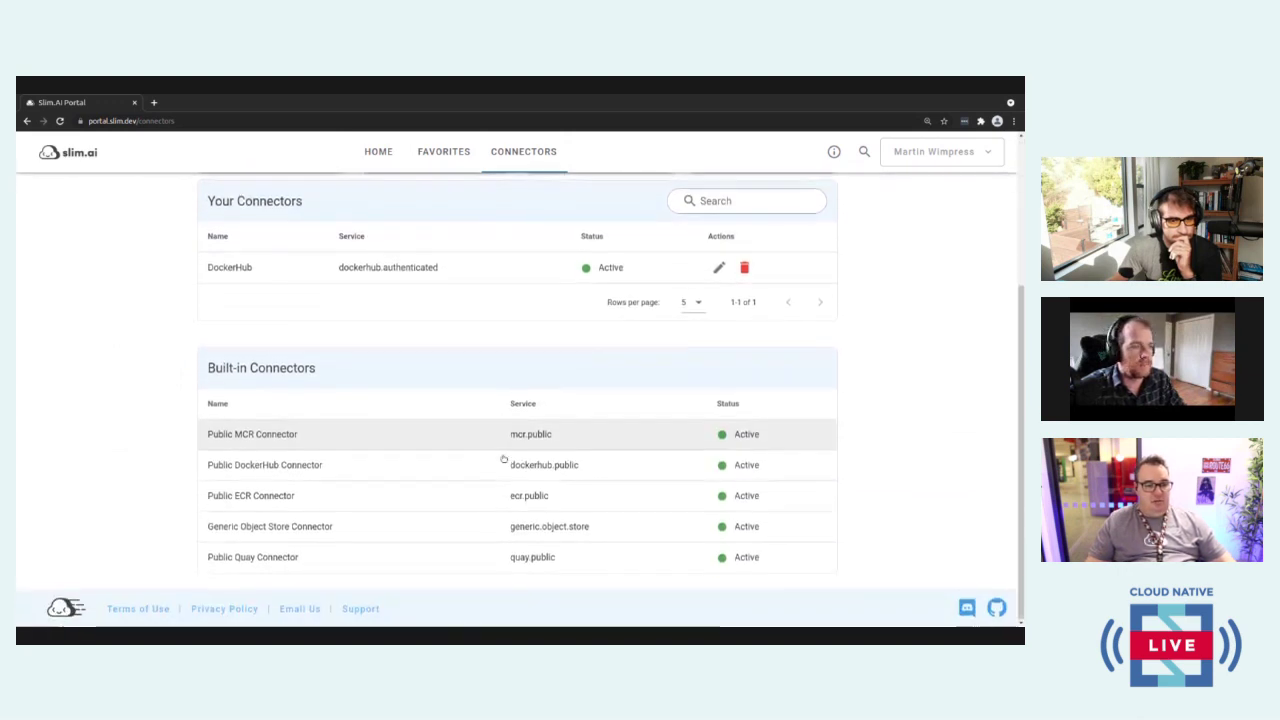
scroll(504, 459, up, 3)
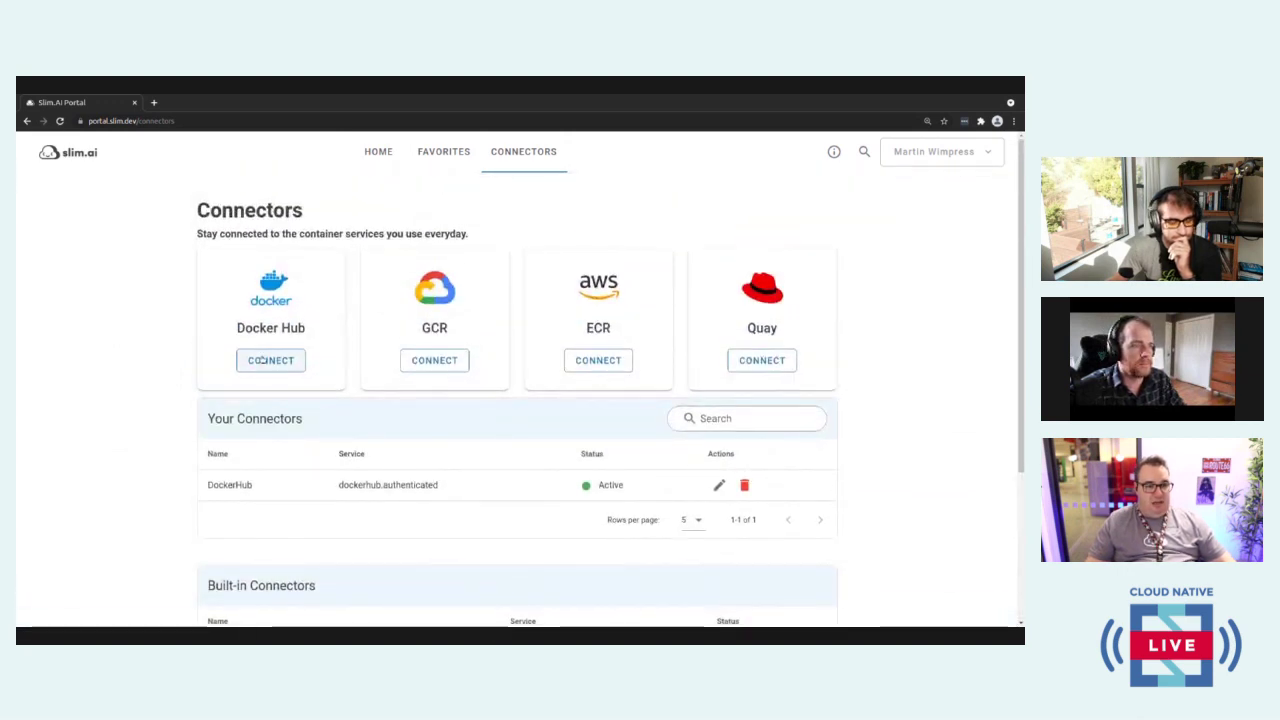
click(260, 362)
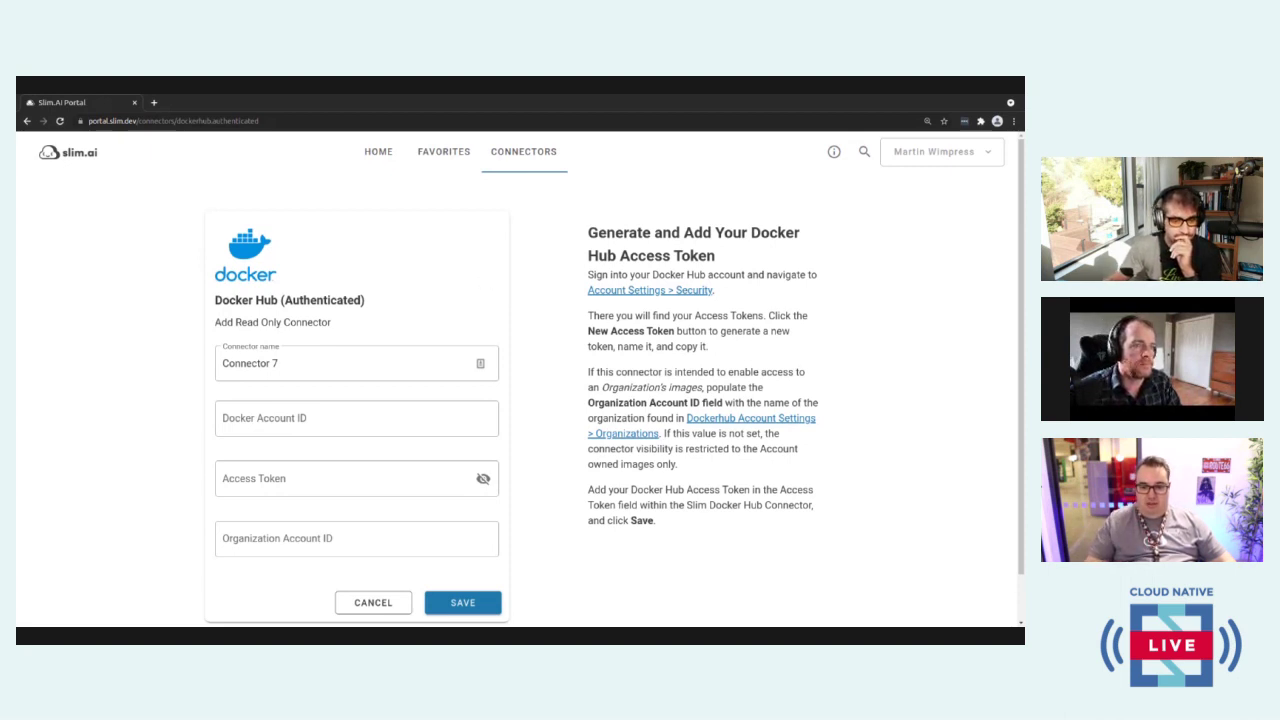
Step: From Favorites, open the Registries Explorer and expand the Docker Hub account folder and its slim-demo repository to list the image tags
click(443, 155)
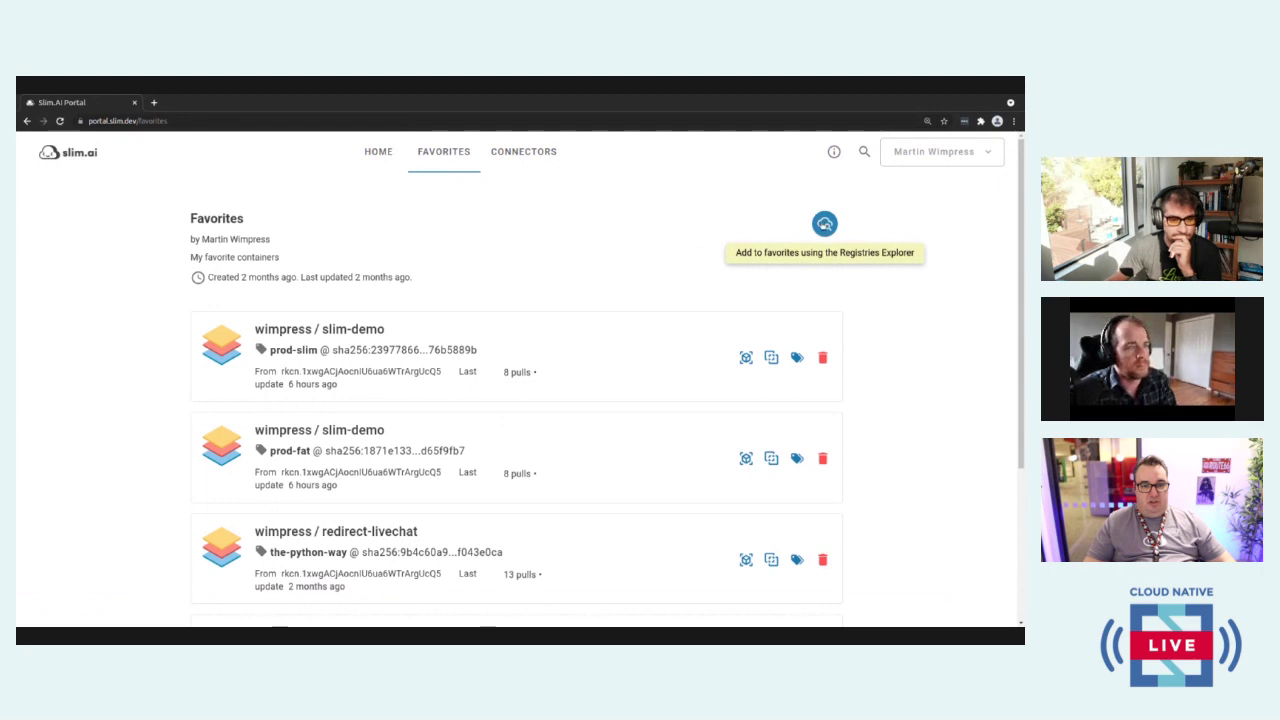
click(824, 224)
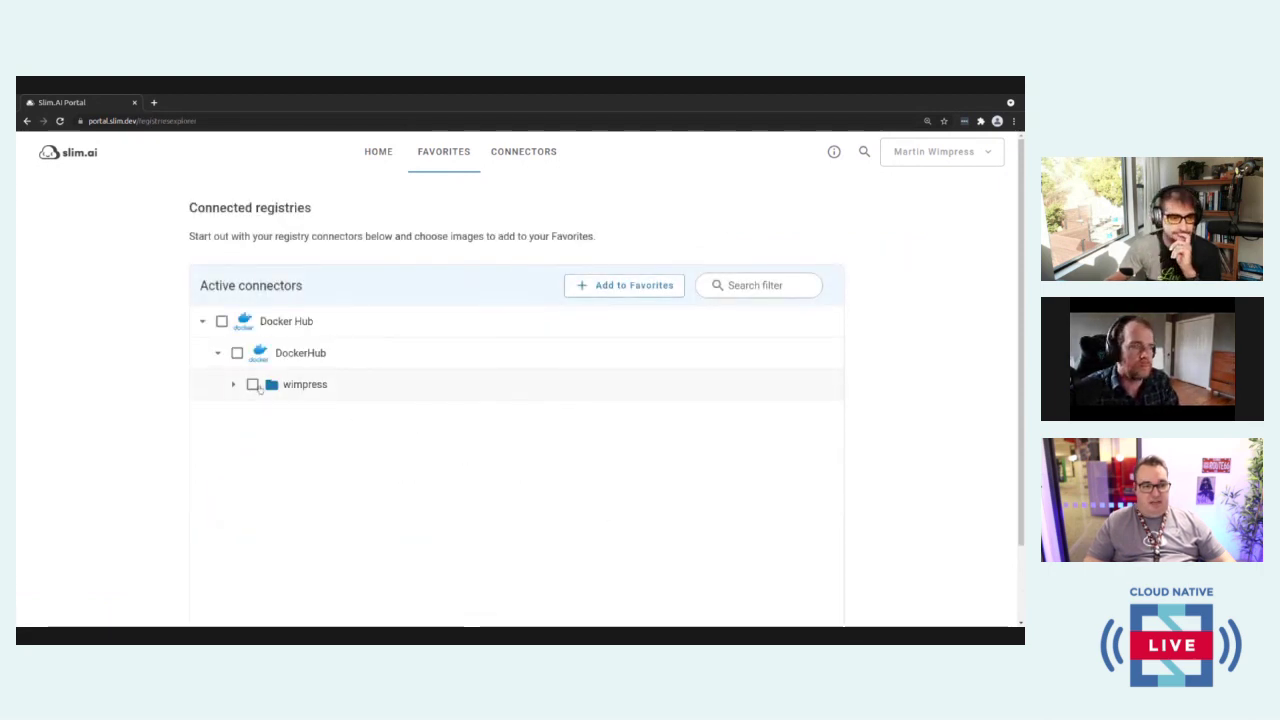
click(233, 385)
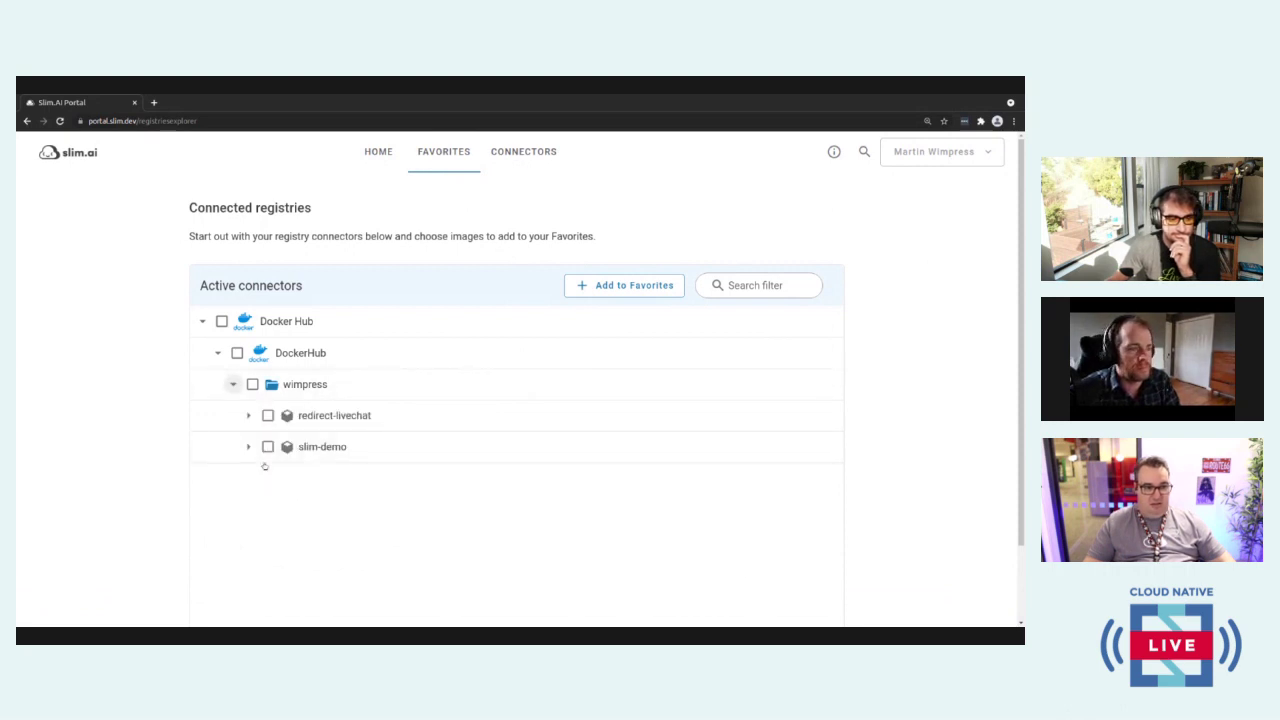
click(249, 447)
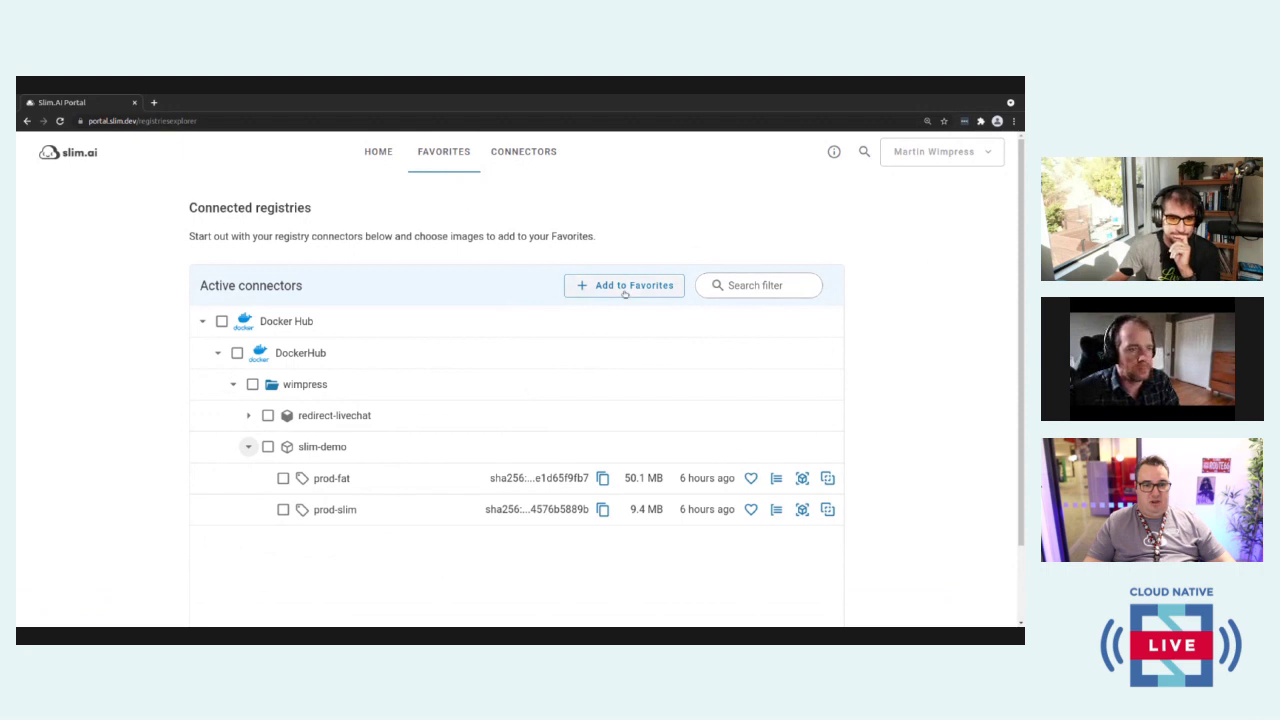
Step: Return to Favorites, analyze the slim-demo prod-fat image, and show its overview
click(459, 155)
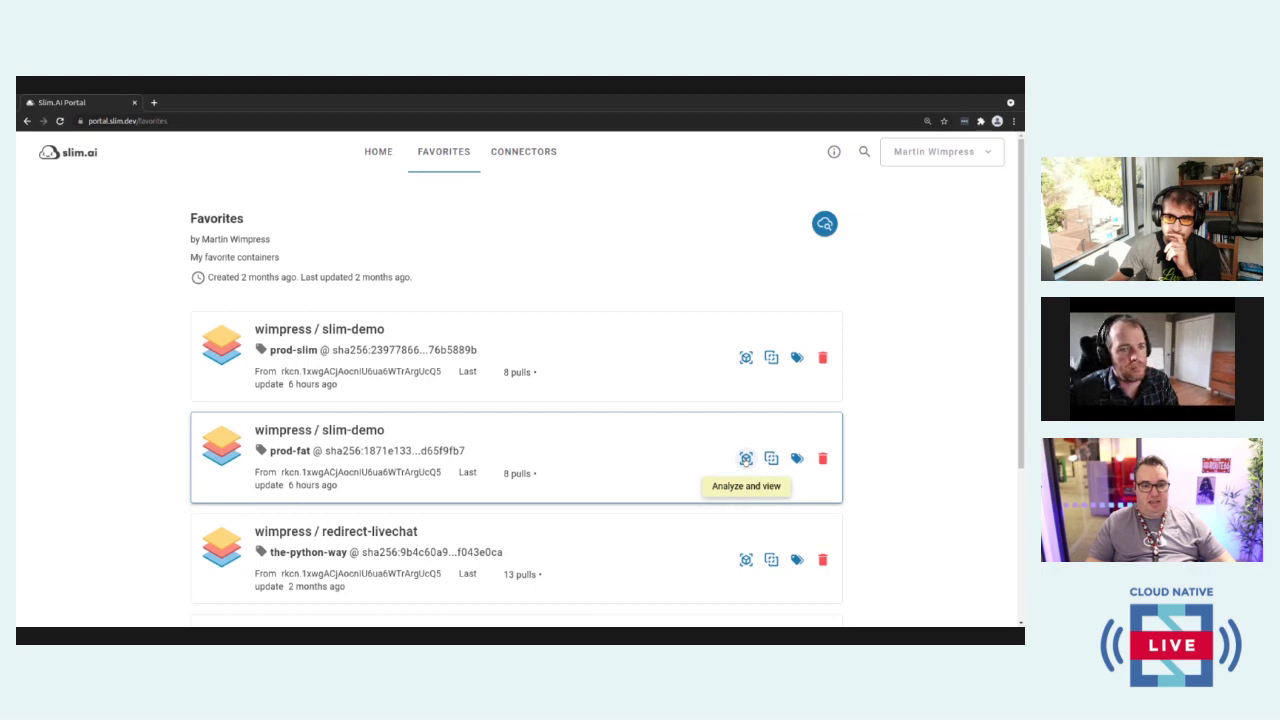
click(746, 458)
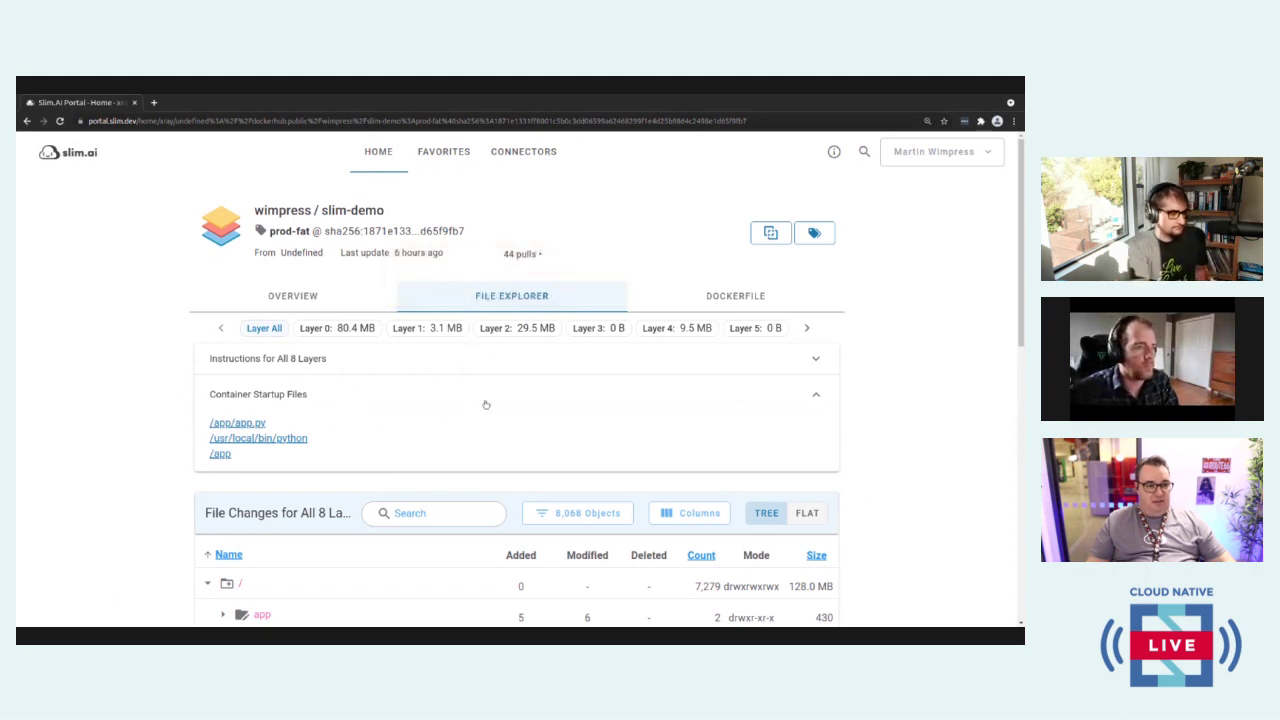
click(295, 298)
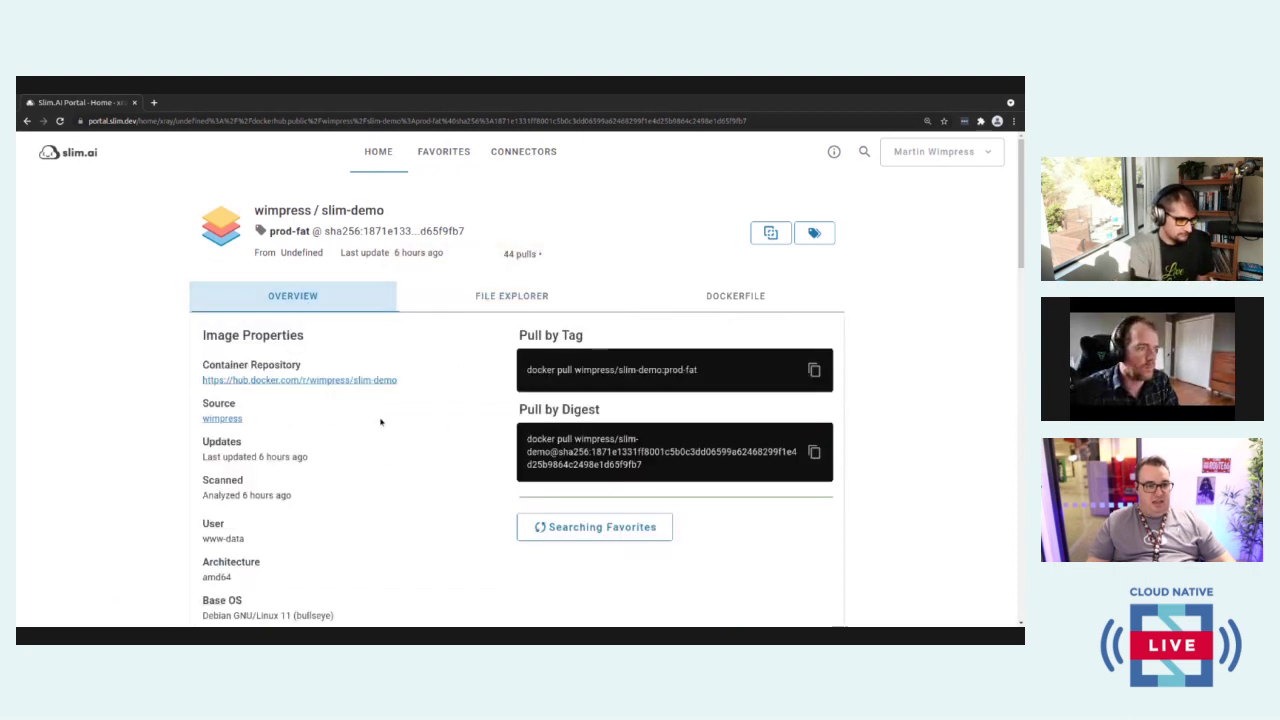
Step: Highlight the User, Base OS and Ports entries in the prod-fat image properties
scroll(366, 430, down, 3)
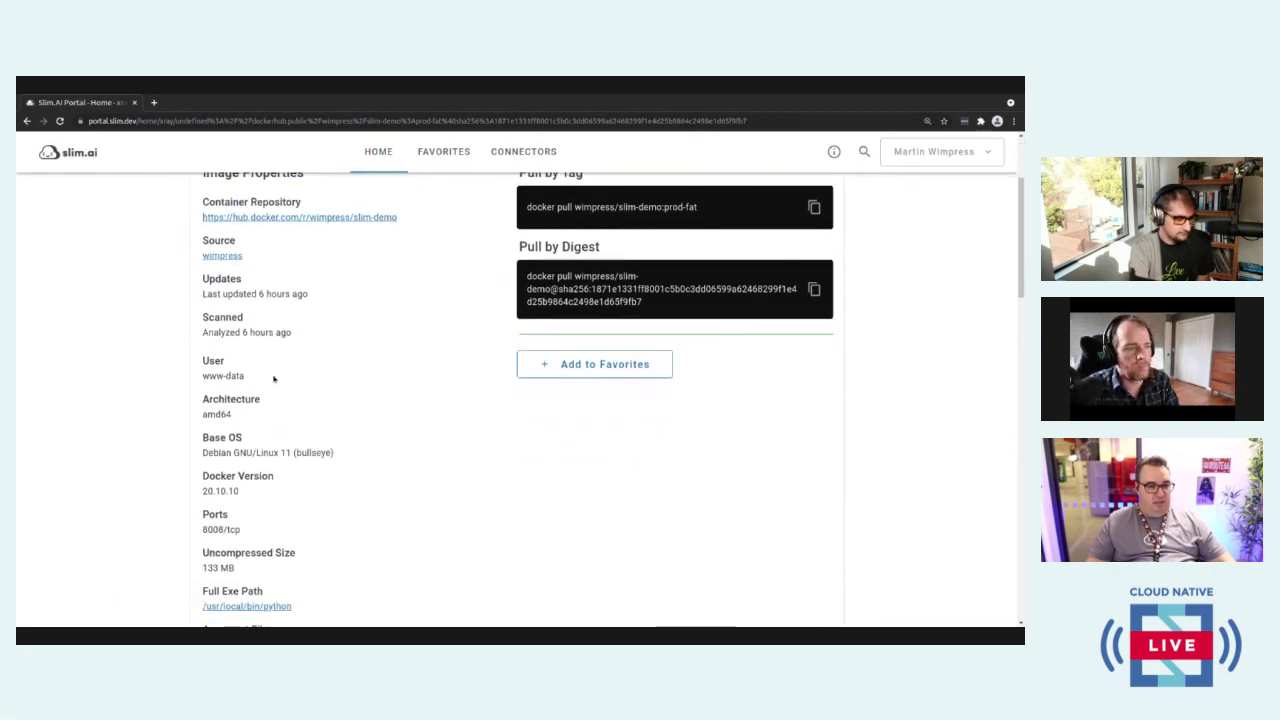
drag(273, 378, 202, 360)
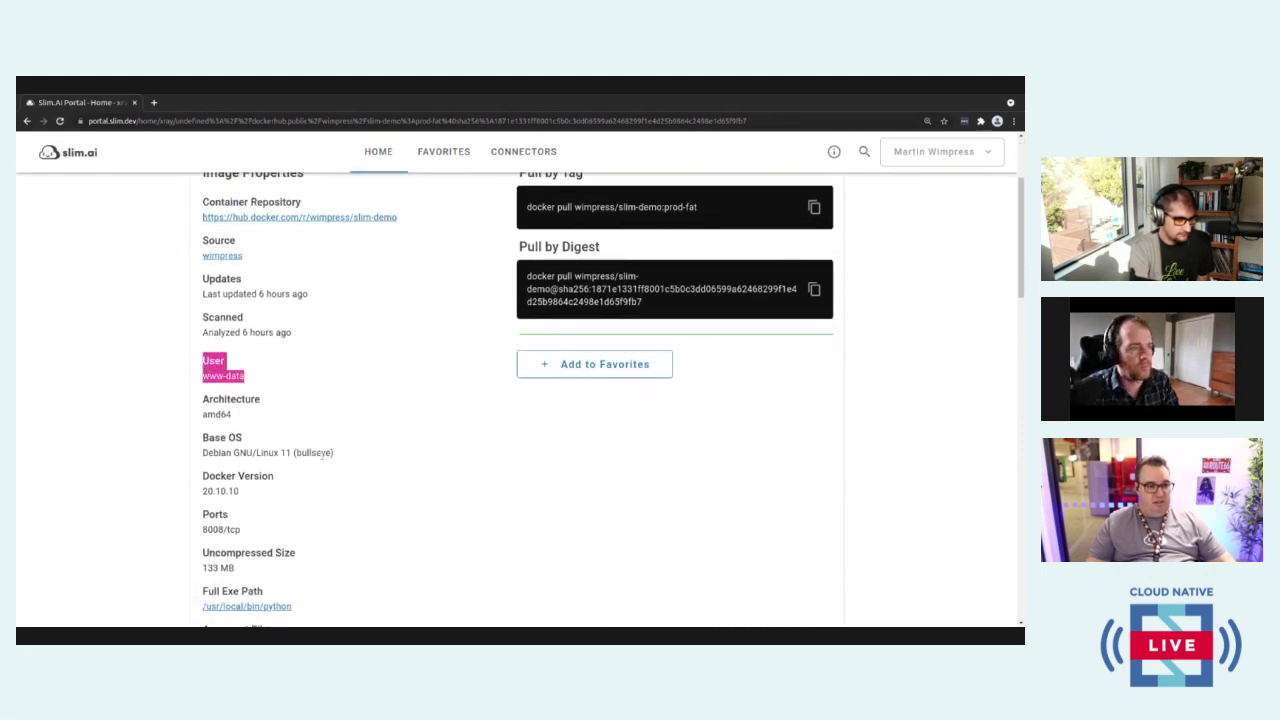
drag(333, 453, 205, 437)
scroll(240, 440, down, 1)
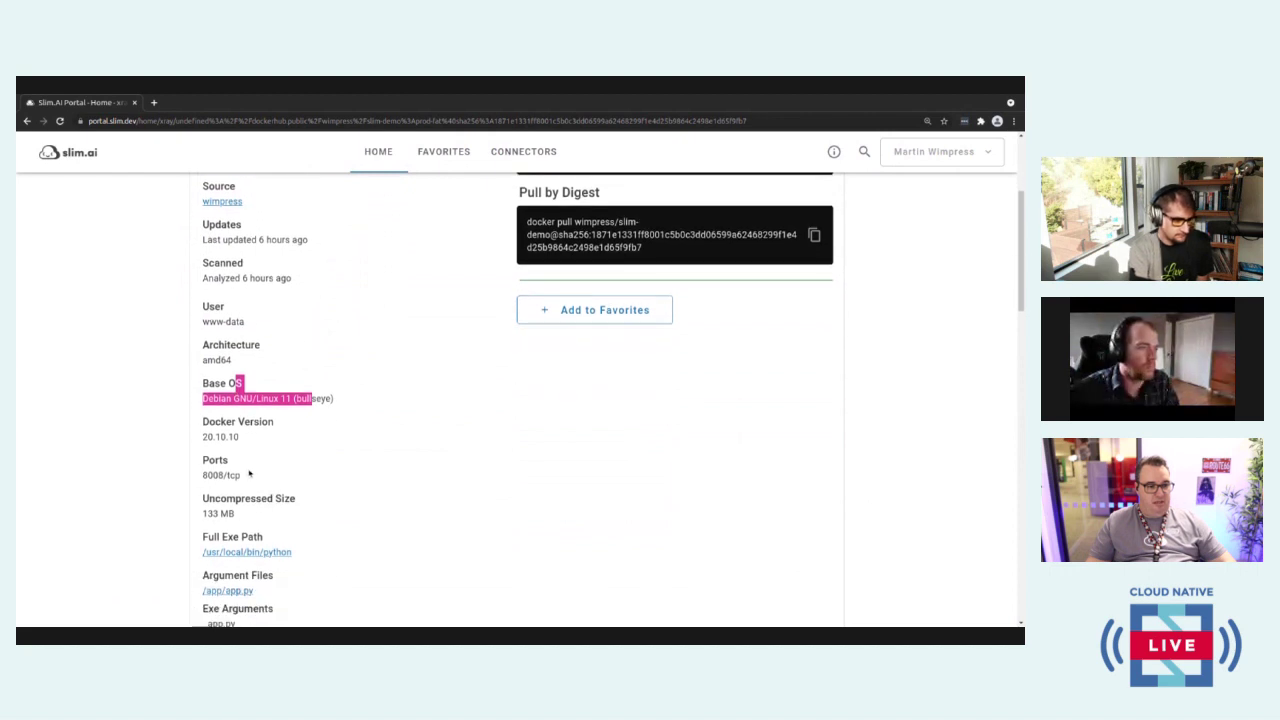
drag(241, 478, 203, 460)
scroll(350, 497, down, 2)
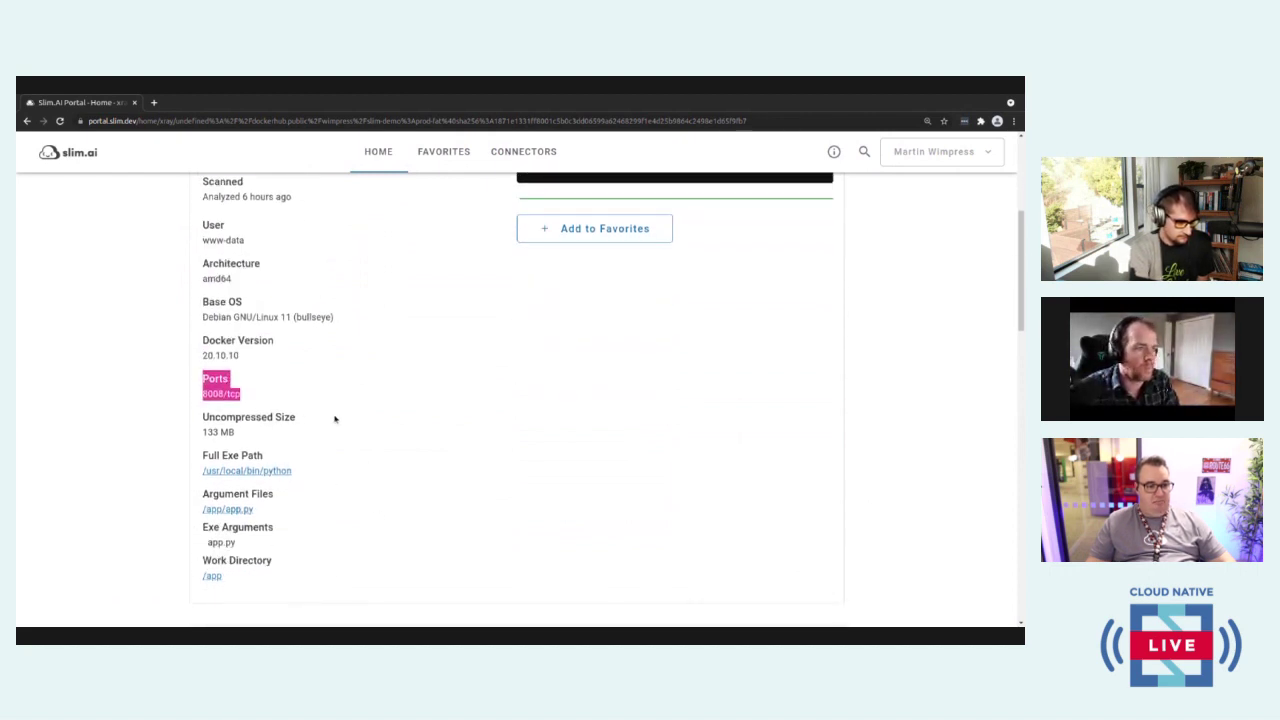
Step: Examine the rest of the overview: other versions, shells, files with special permissions, certificates and environmental variables
scroll(335, 419, down, 3)
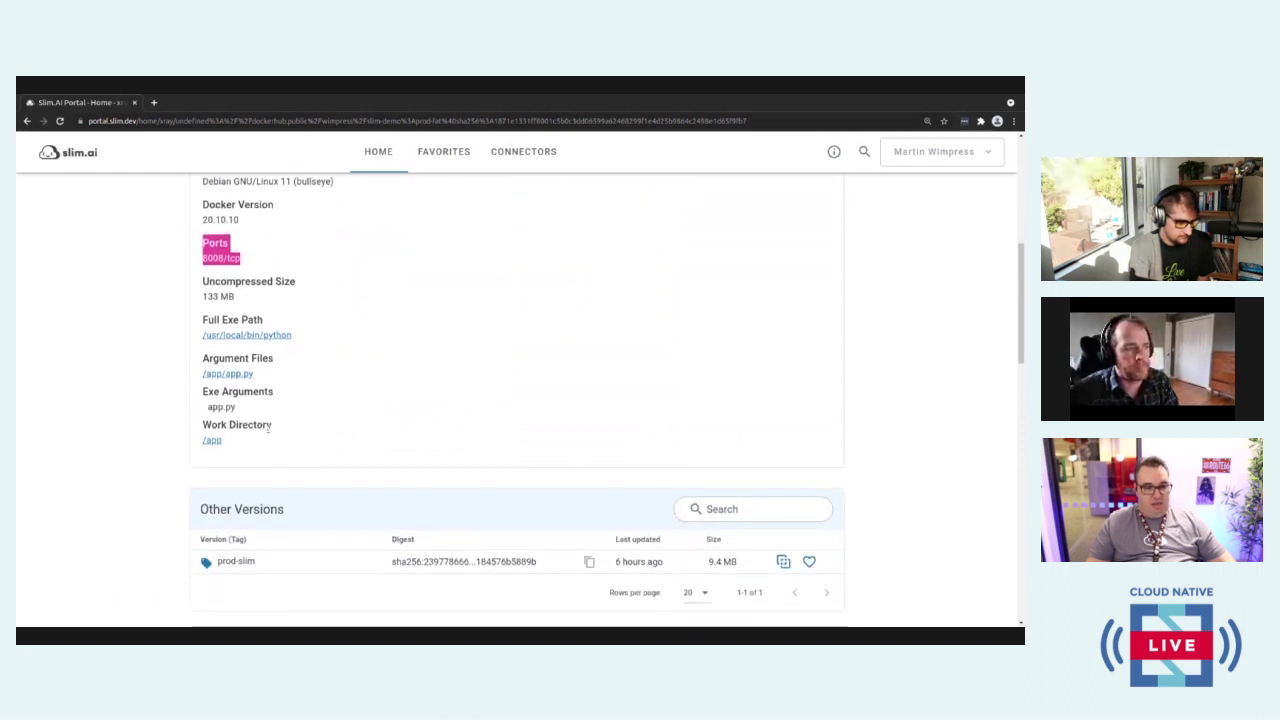
scroll(381, 342, down, 6)
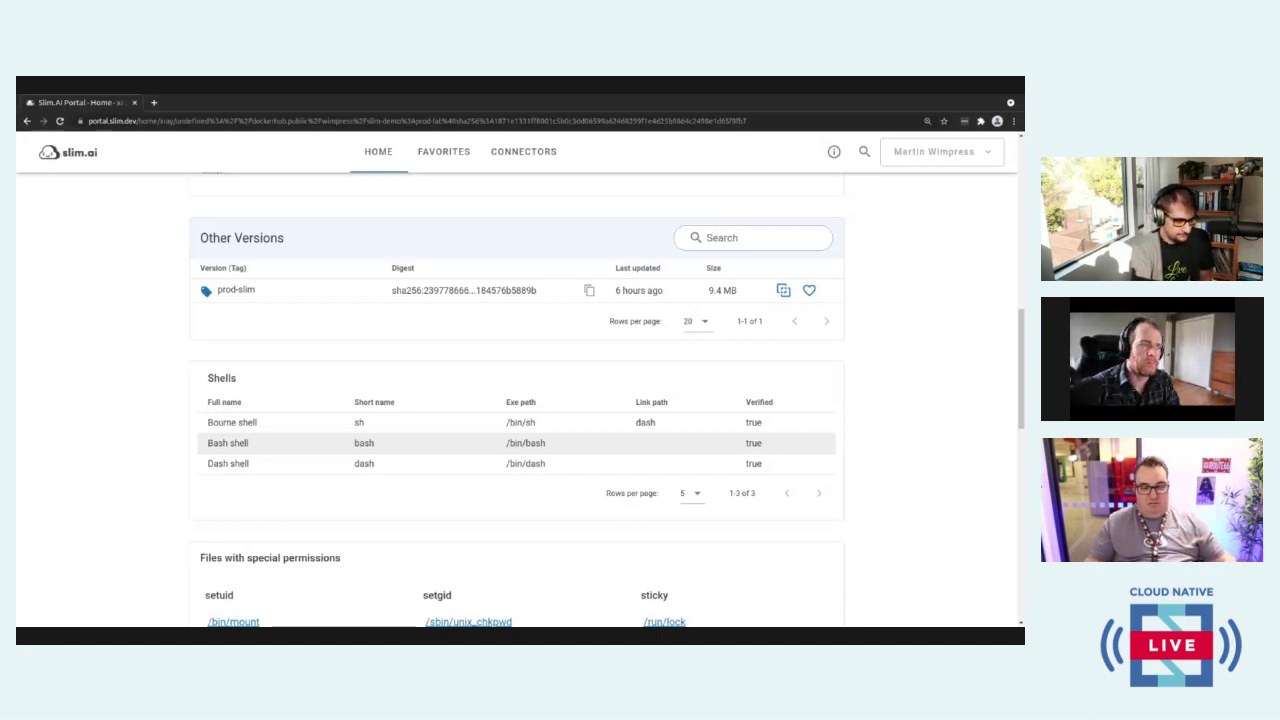
scroll(350, 481, down, 3)
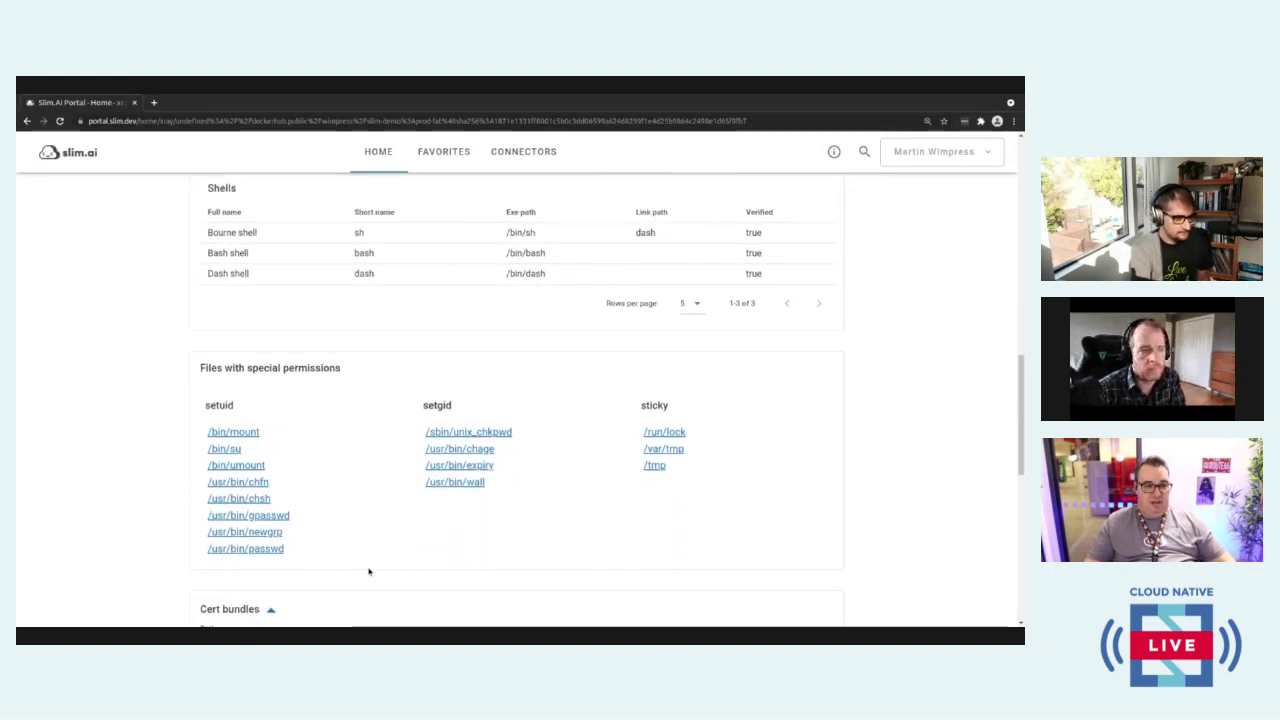
scroll(376, 447, down, 3)
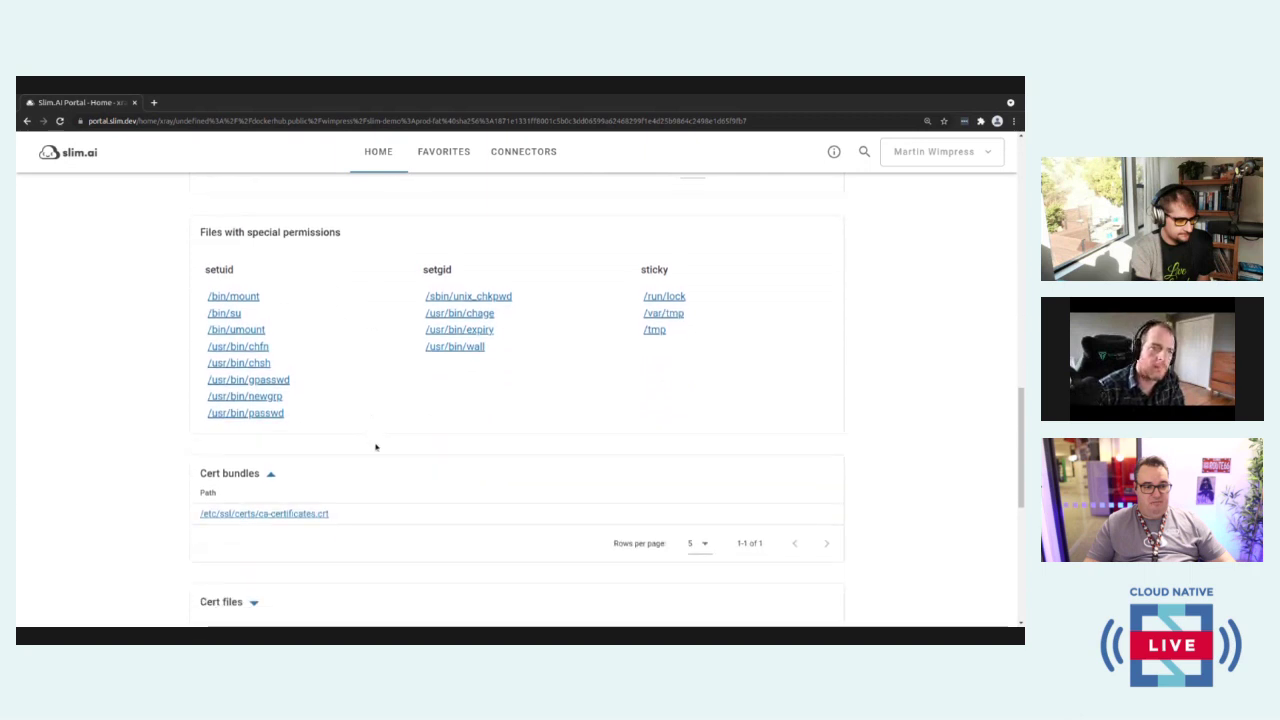
scroll(360, 453, down, 4)
scroll(531, 463, down, 3)
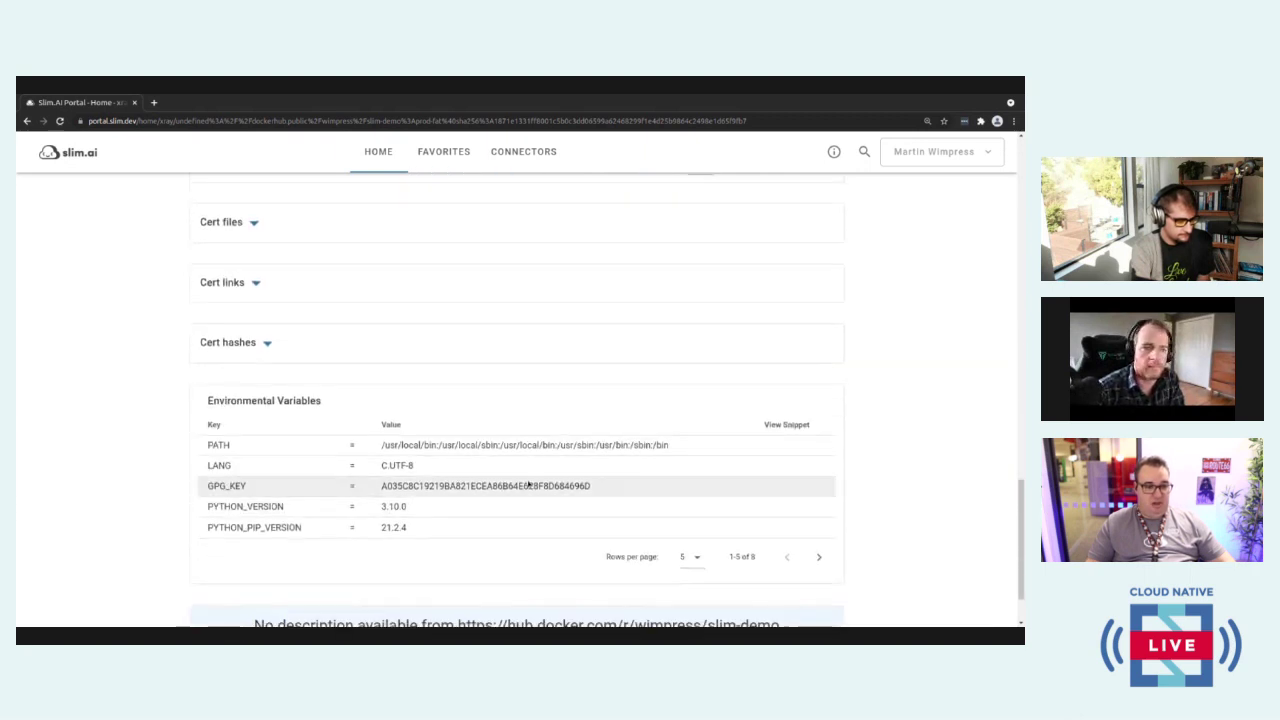
Step: Open the prod-fat image's file explorer and look through the container startup files and file tree for all layers
scroll(522, 505, up, 8)
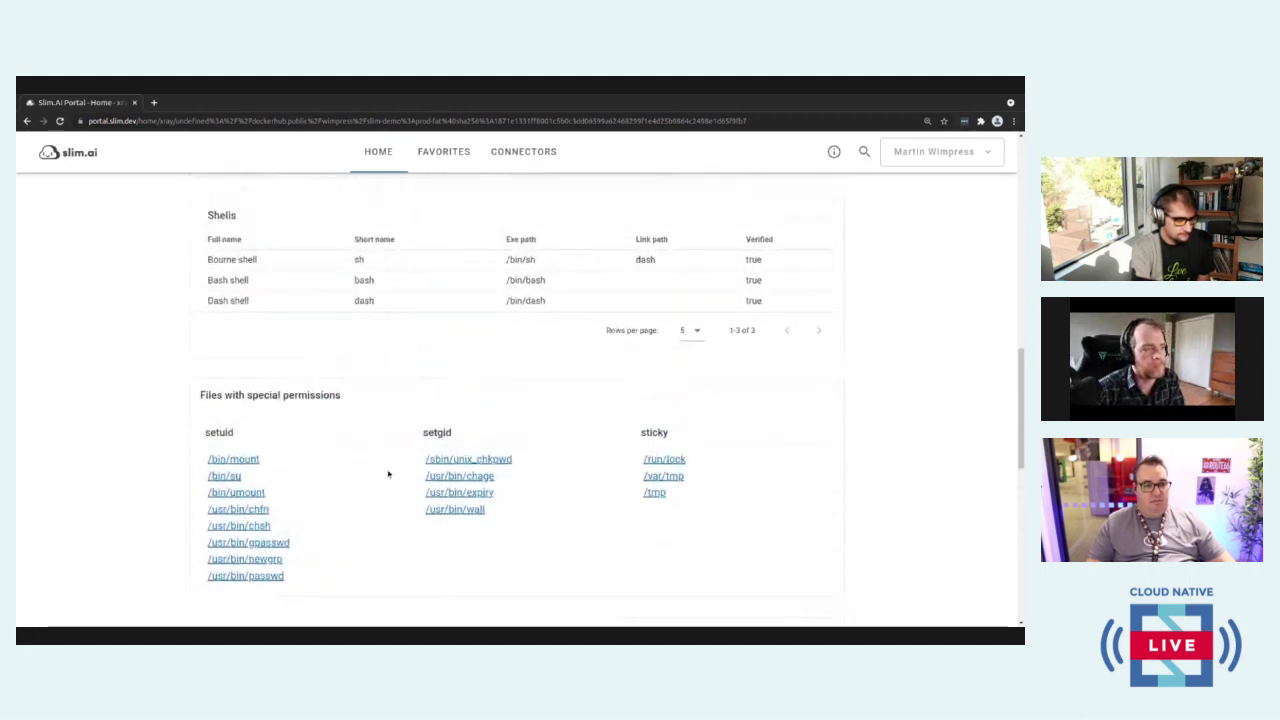
scroll(360, 523, up, 2)
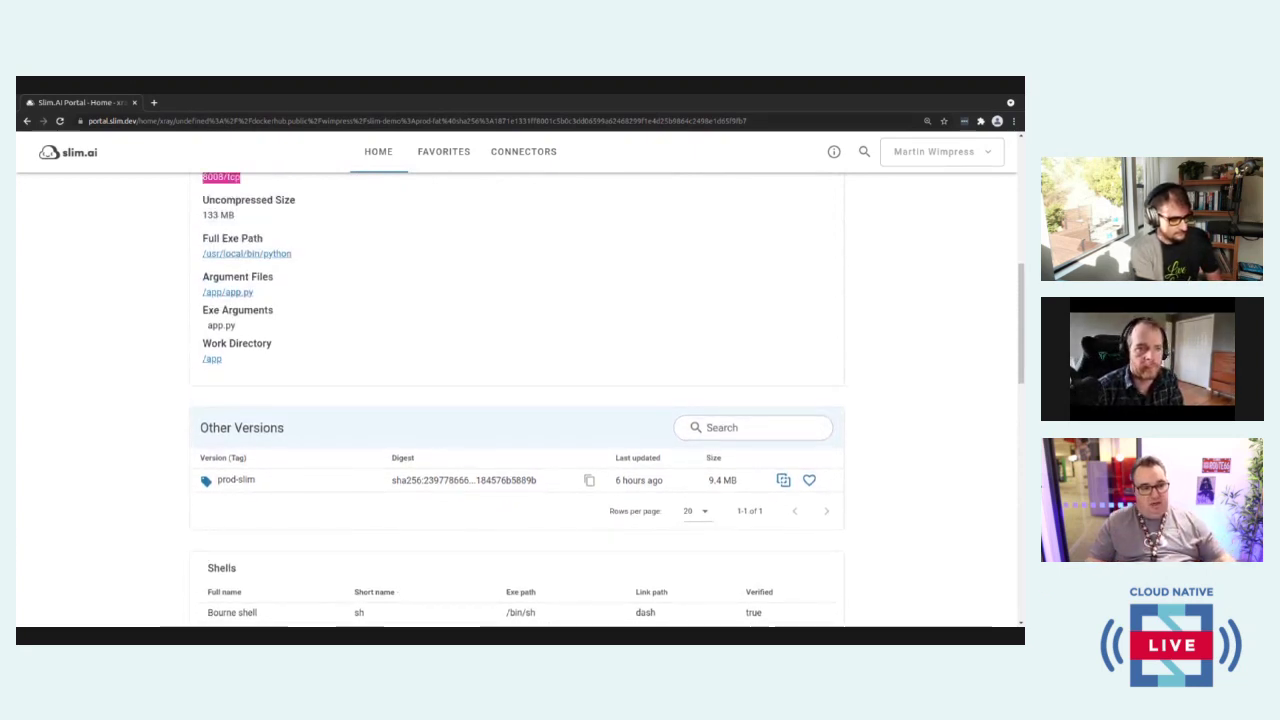
scroll(357, 529, up, 5)
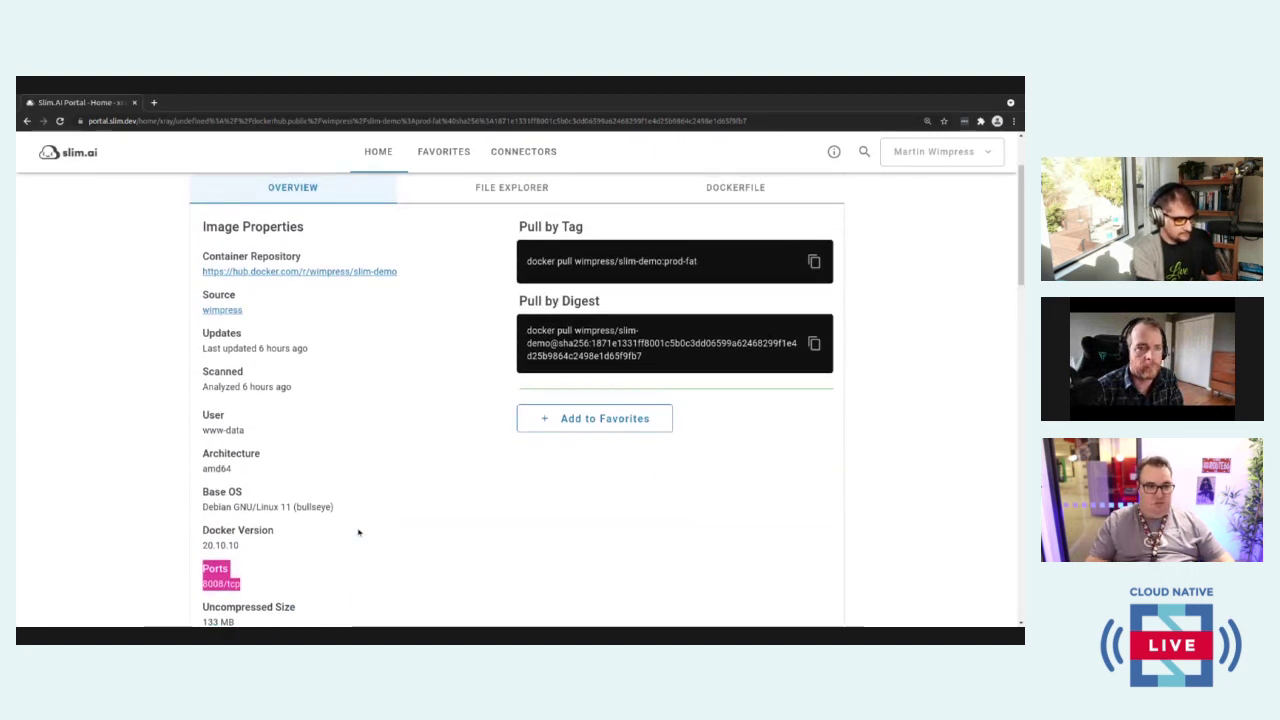
scroll(357, 529, up, 2)
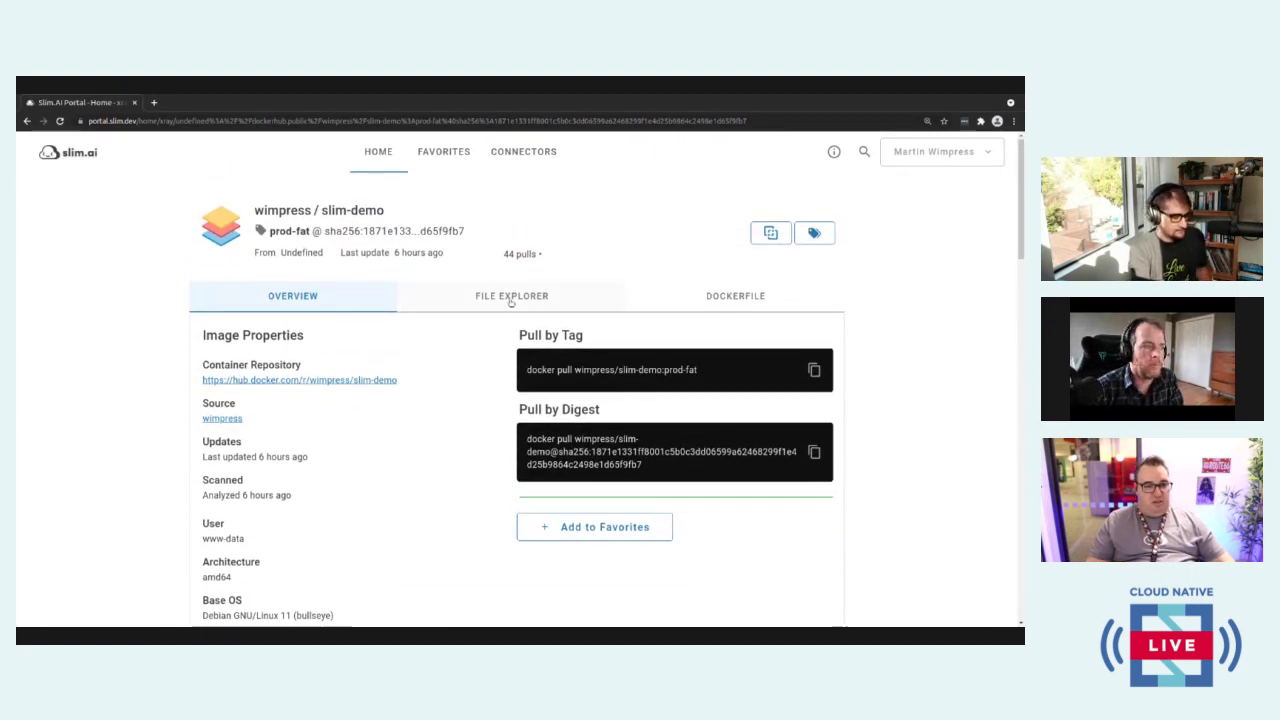
click(511, 298)
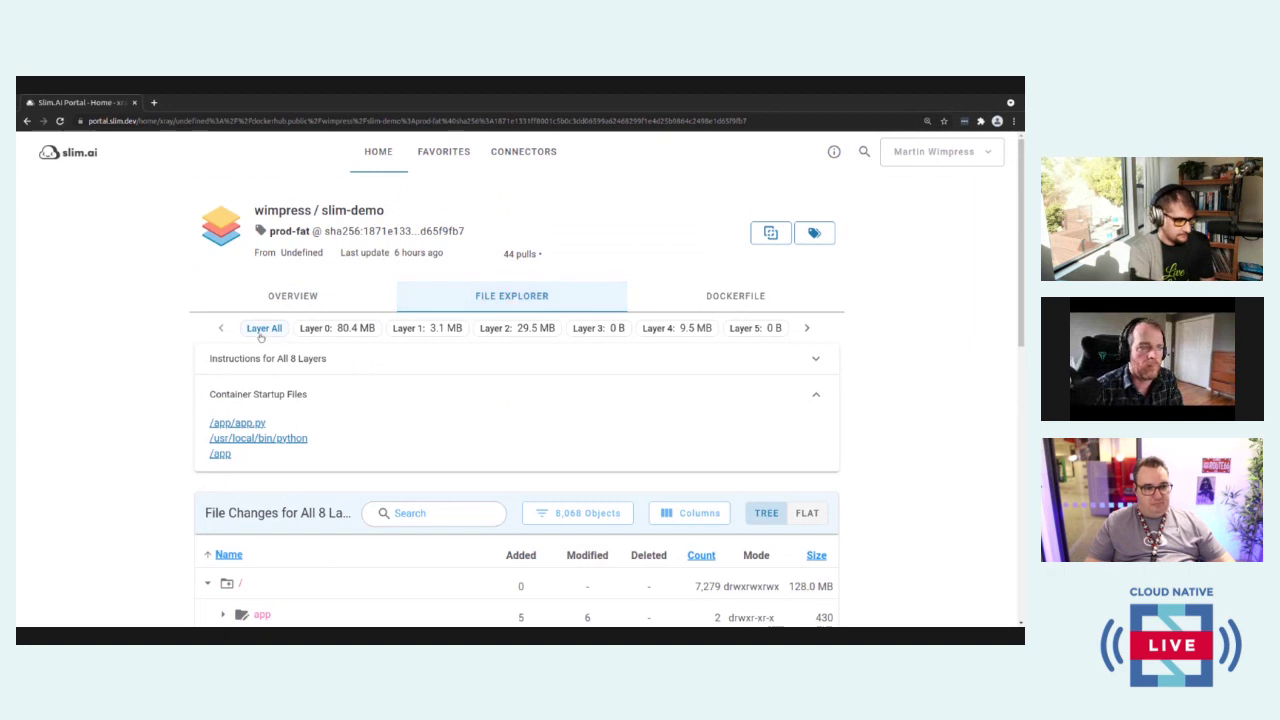
scroll(306, 586, down, 2)
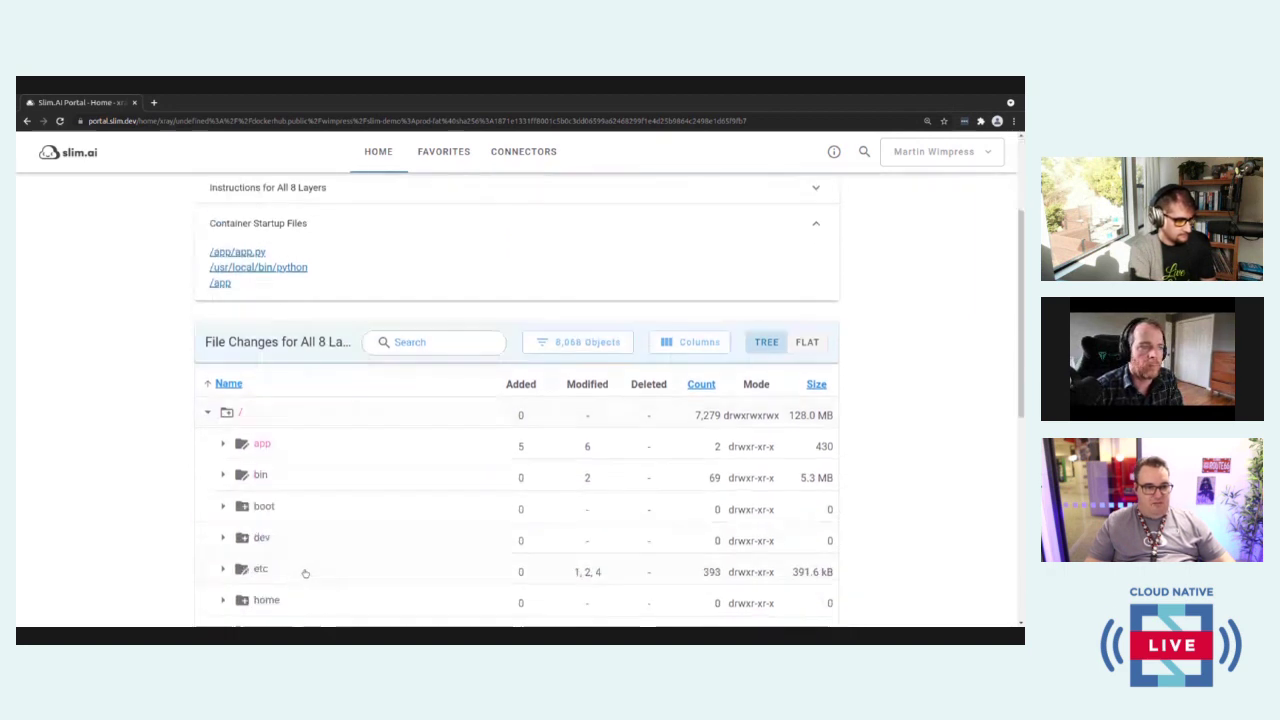
scroll(365, 528, up, 2)
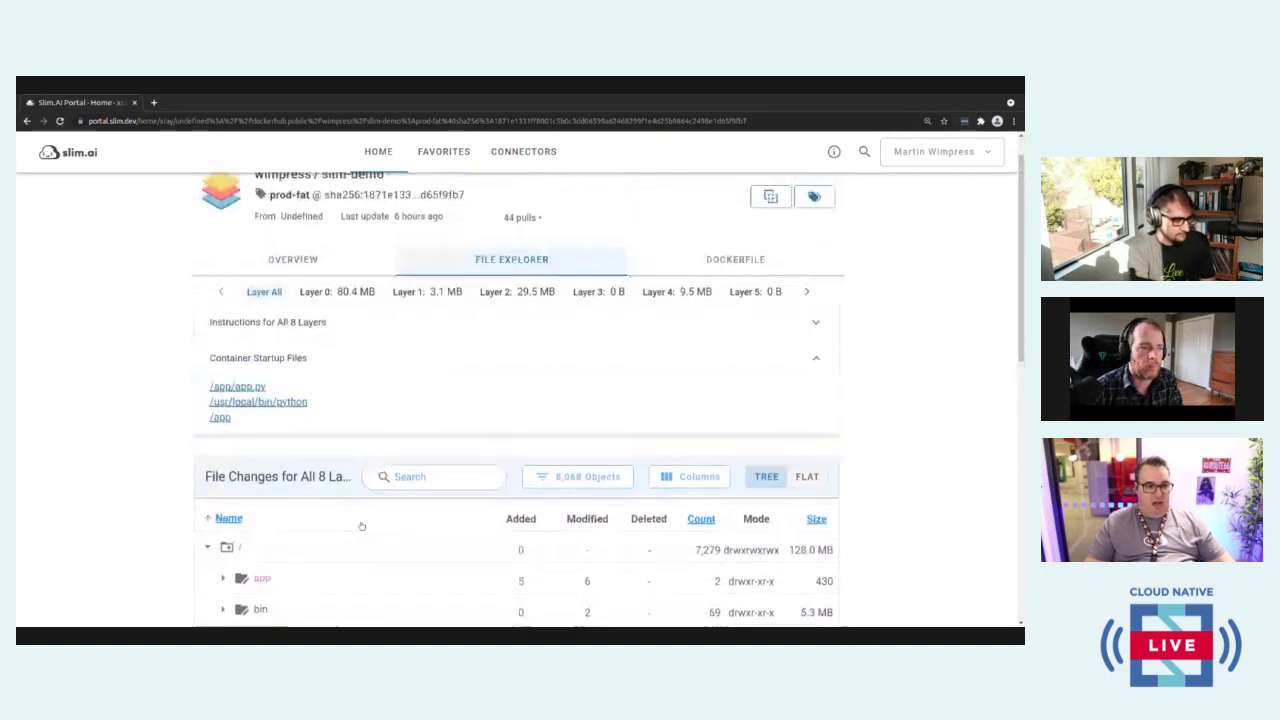
scroll(406, 520, down, 2)
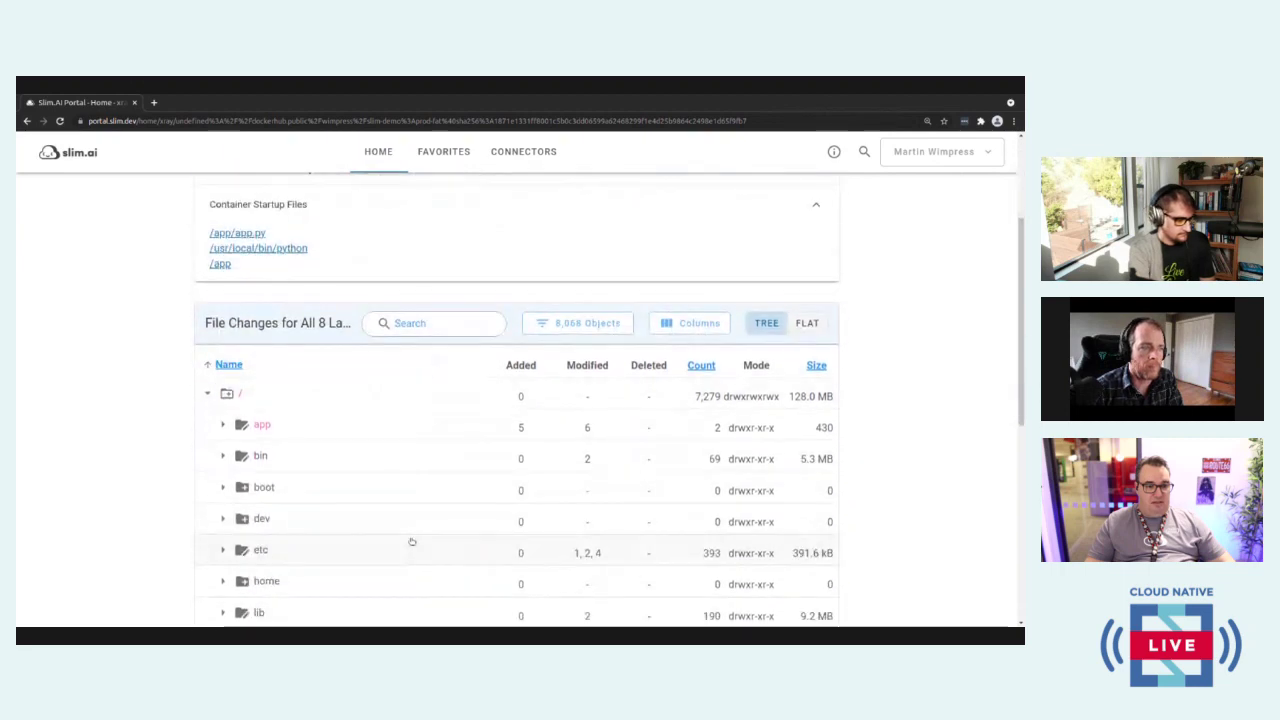
scroll(408, 534, up, 3)
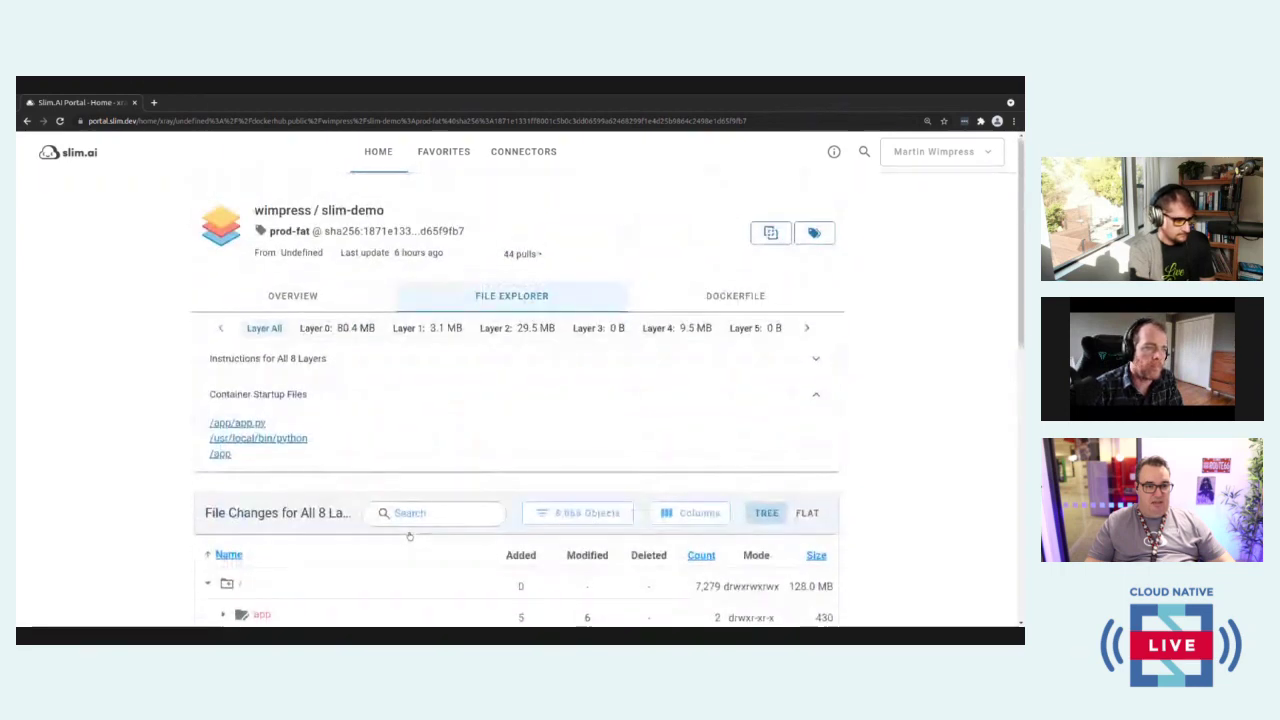
Step: Select Layer 0, expand its instructions, and examine them together with the layer's file changes
click(338, 332)
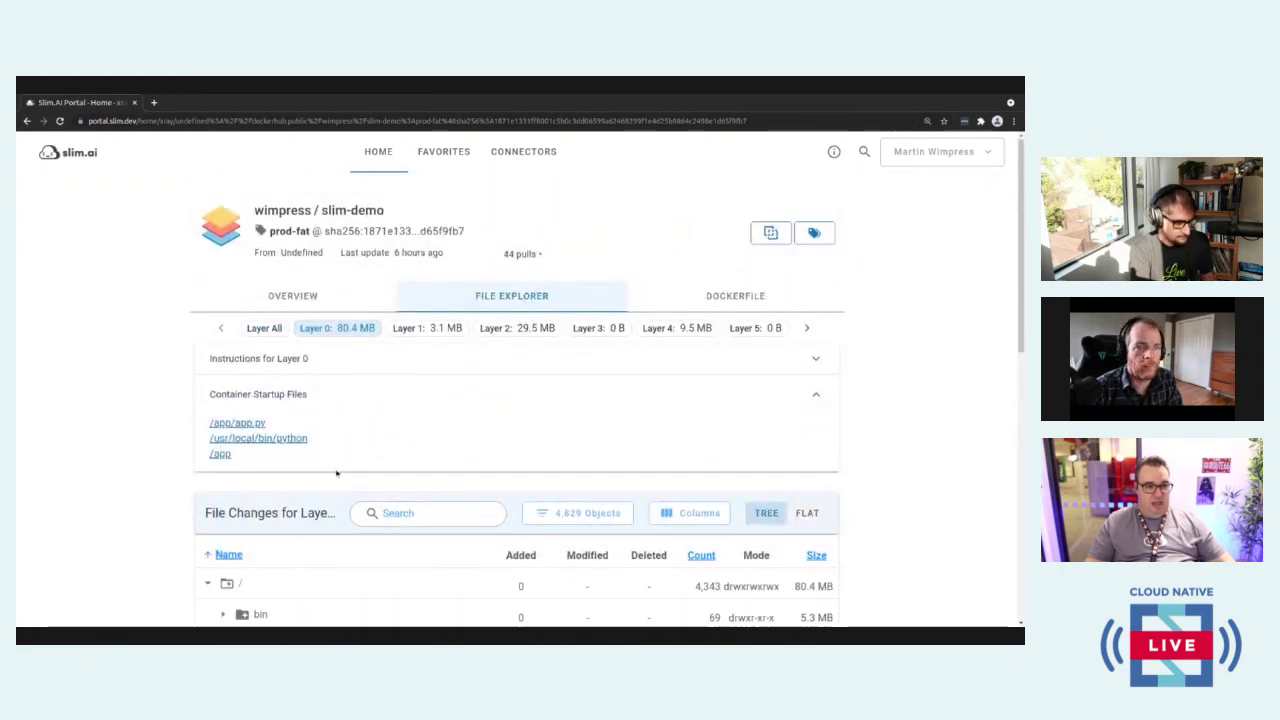
click(815, 360)
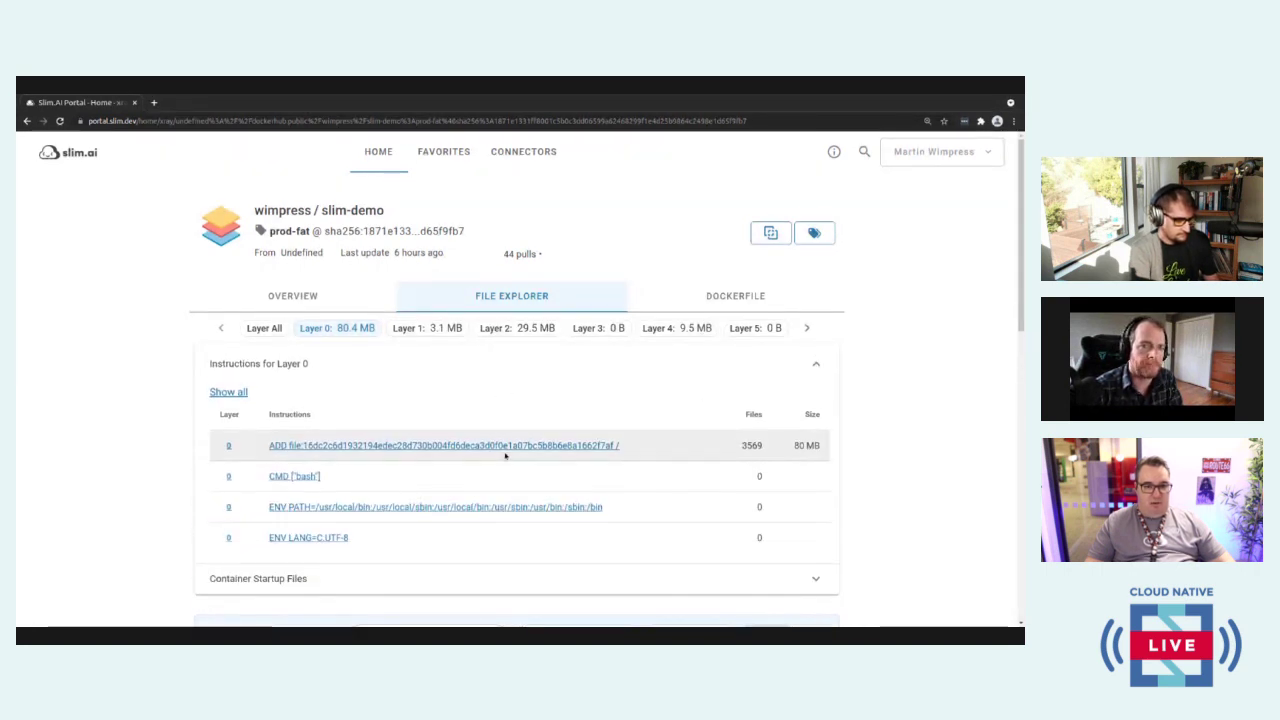
scroll(504, 455, down, 2)
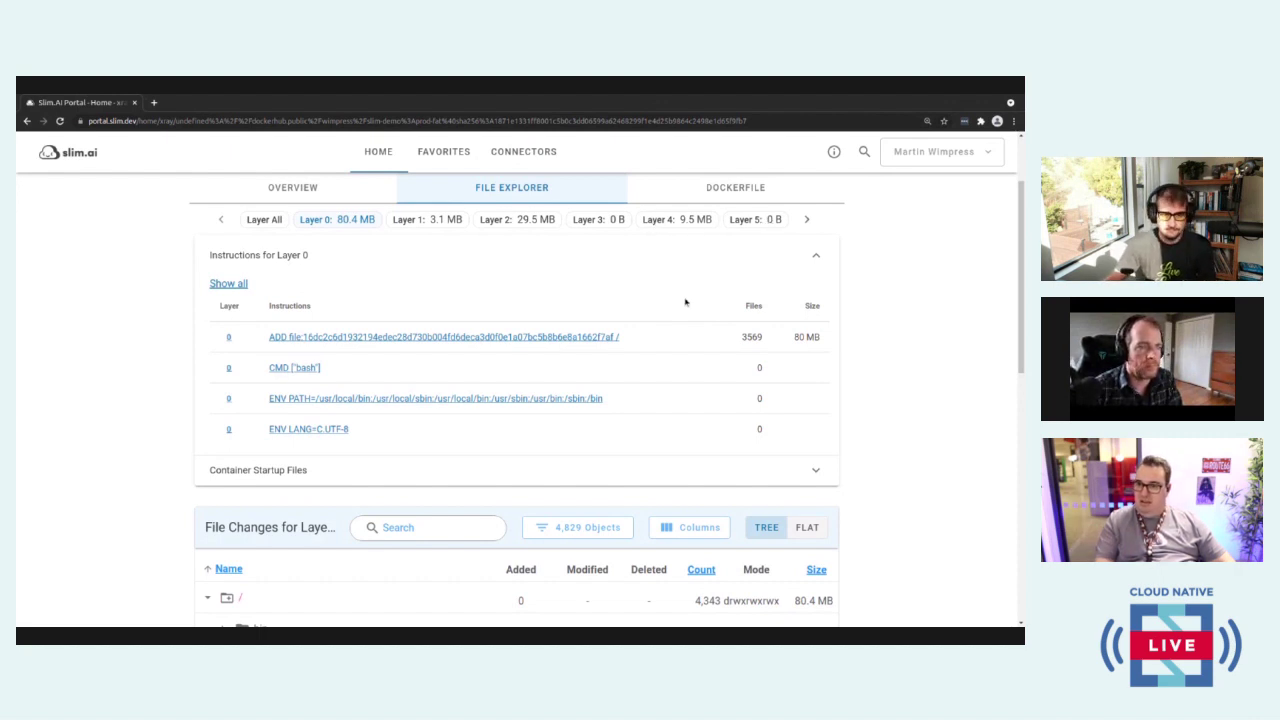
scroll(430, 447, down, 2)
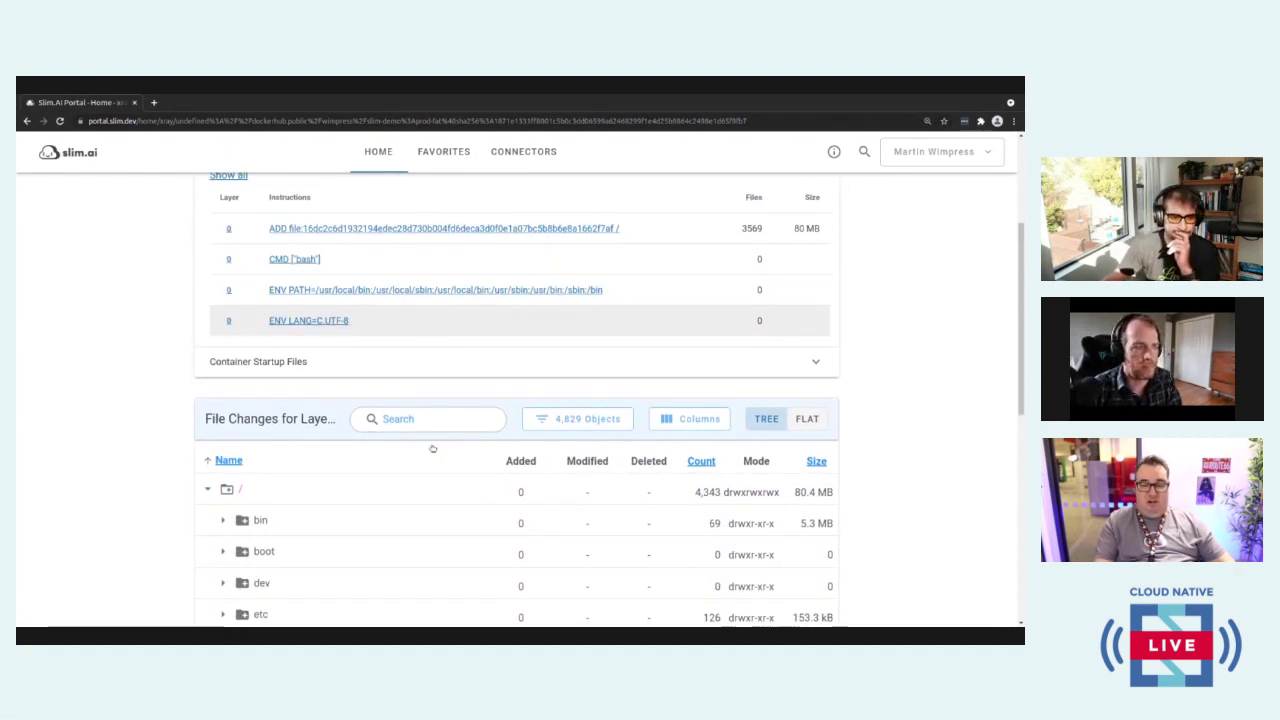
scroll(423, 484, down, 1)
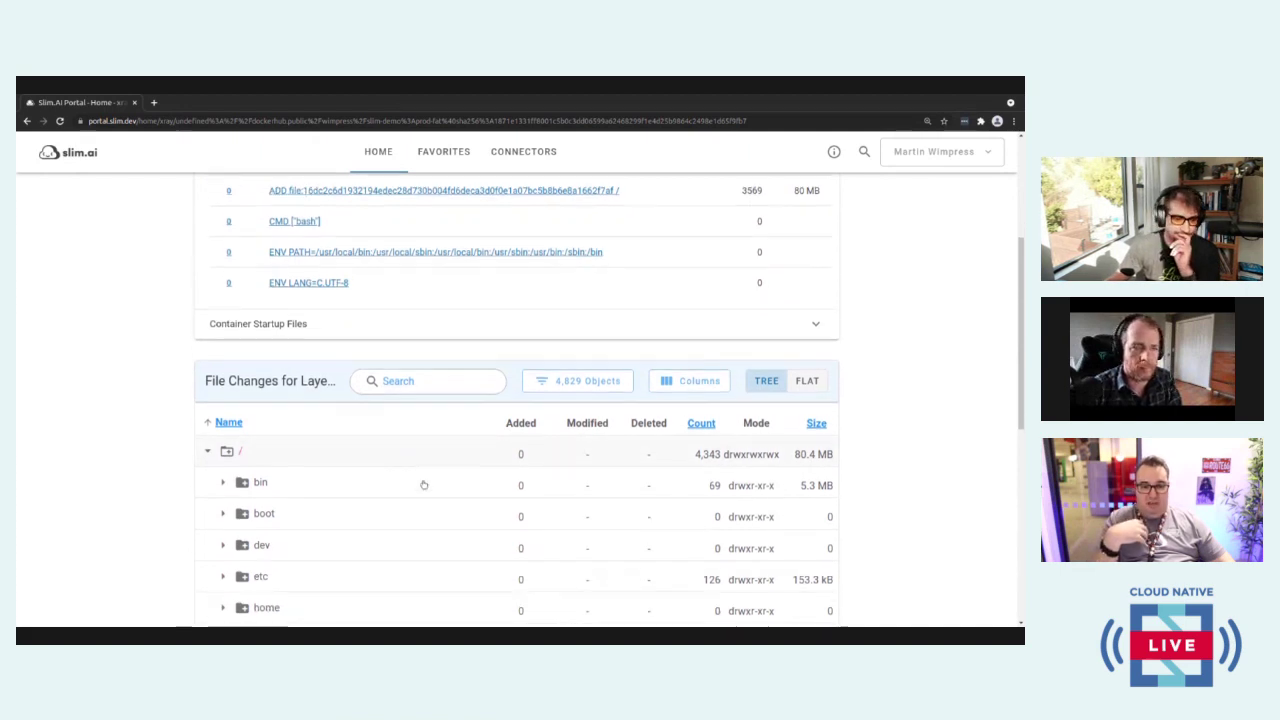
scroll(400, 380, up, 2)
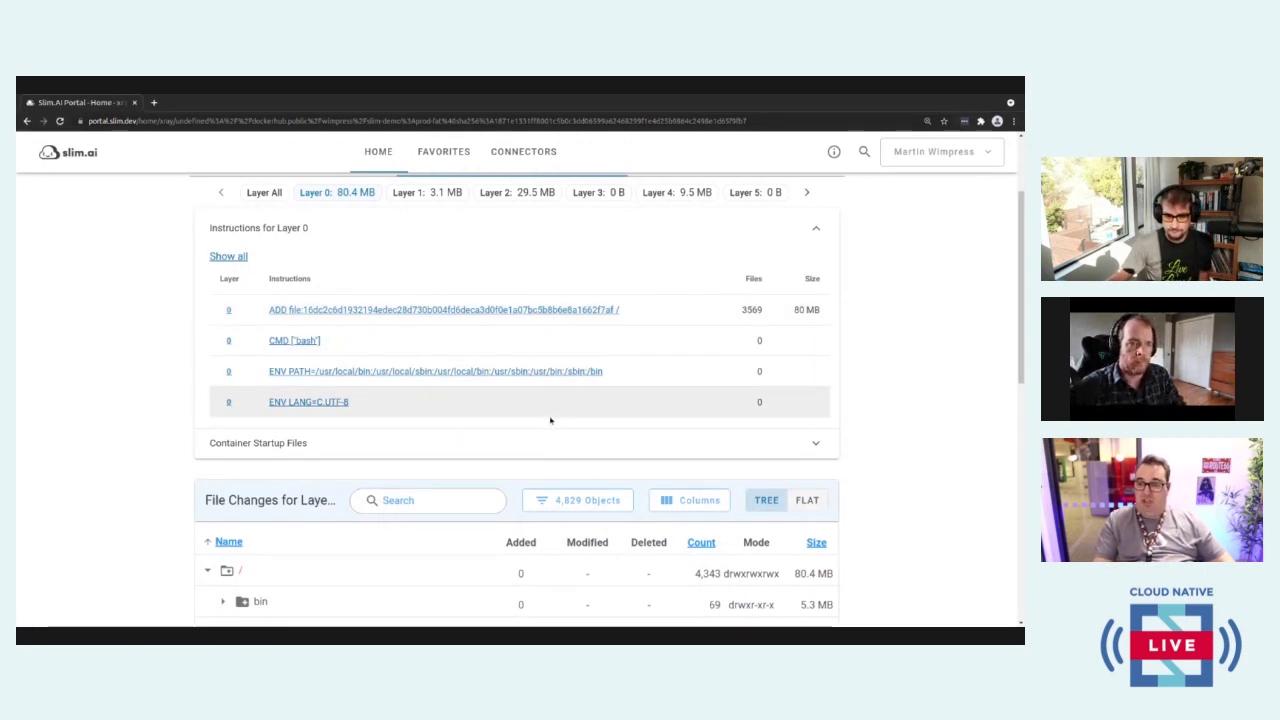
scroll(531, 414, up, 1)
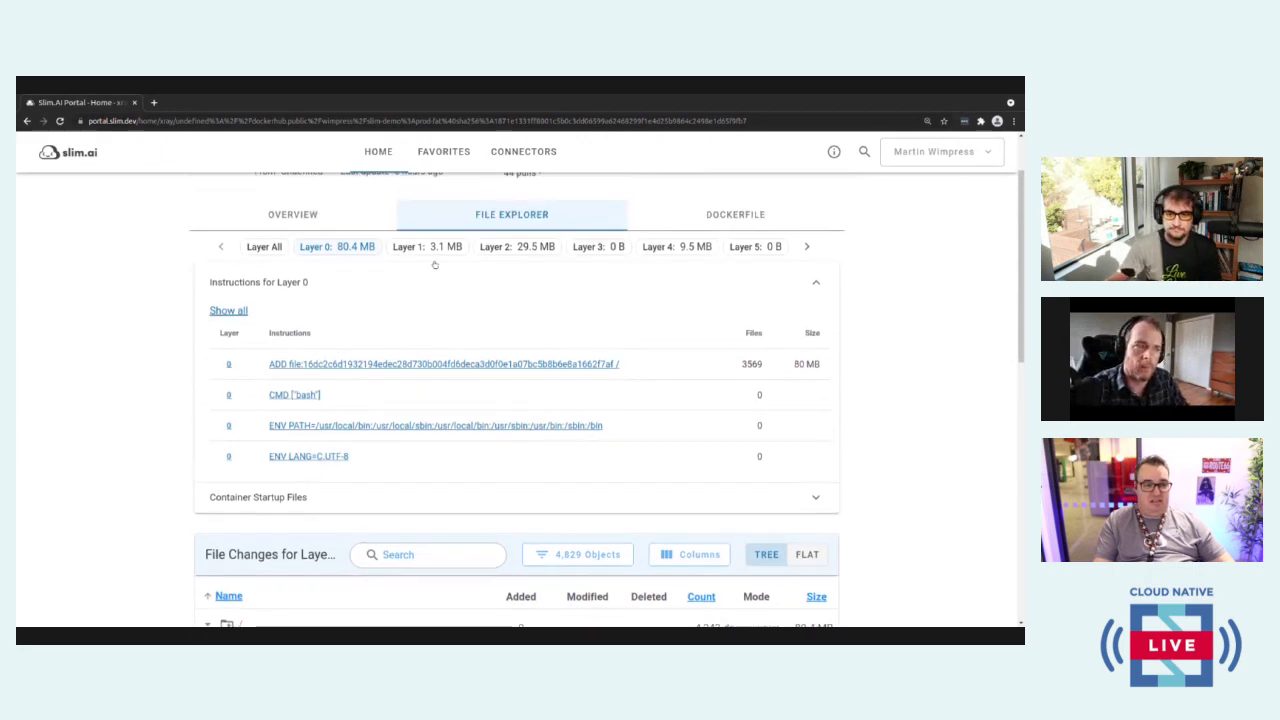
Step: Select Layer 1 of the prod-fat image and expand its changed folders down to /usr/local/share
scroll(466, 441, down, 10)
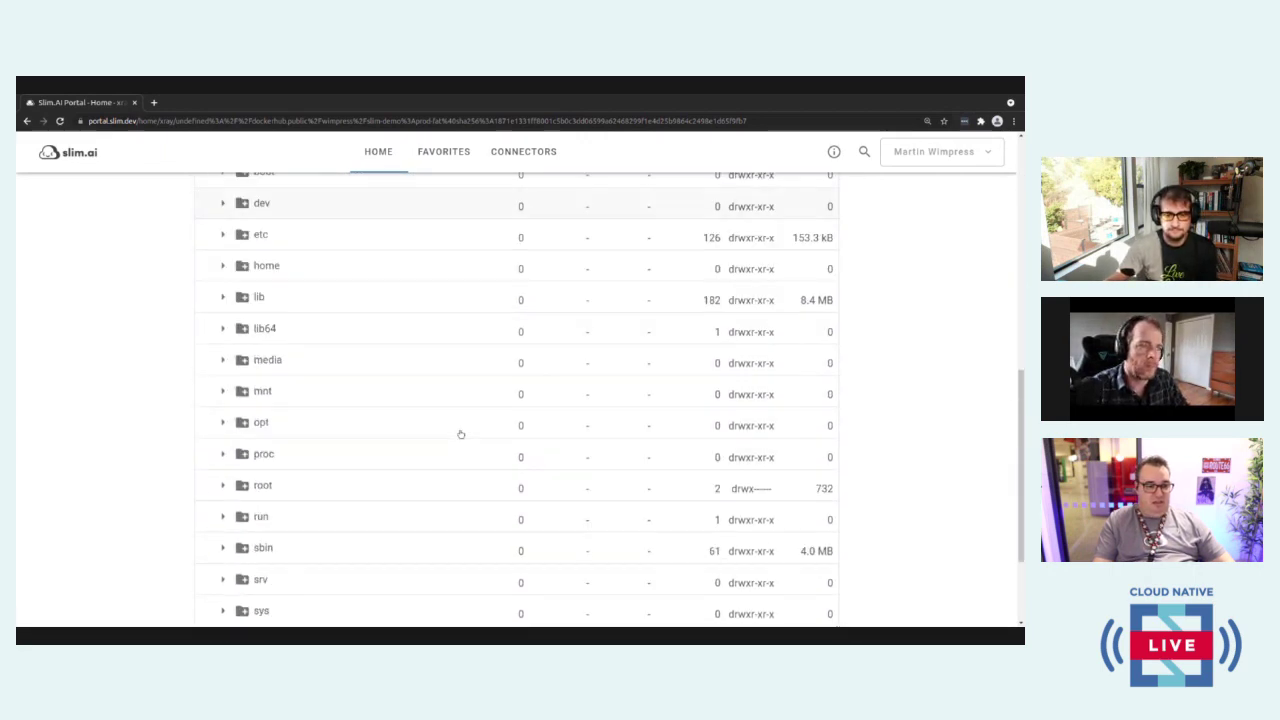
scroll(461, 438, up, 10)
click(418, 330)
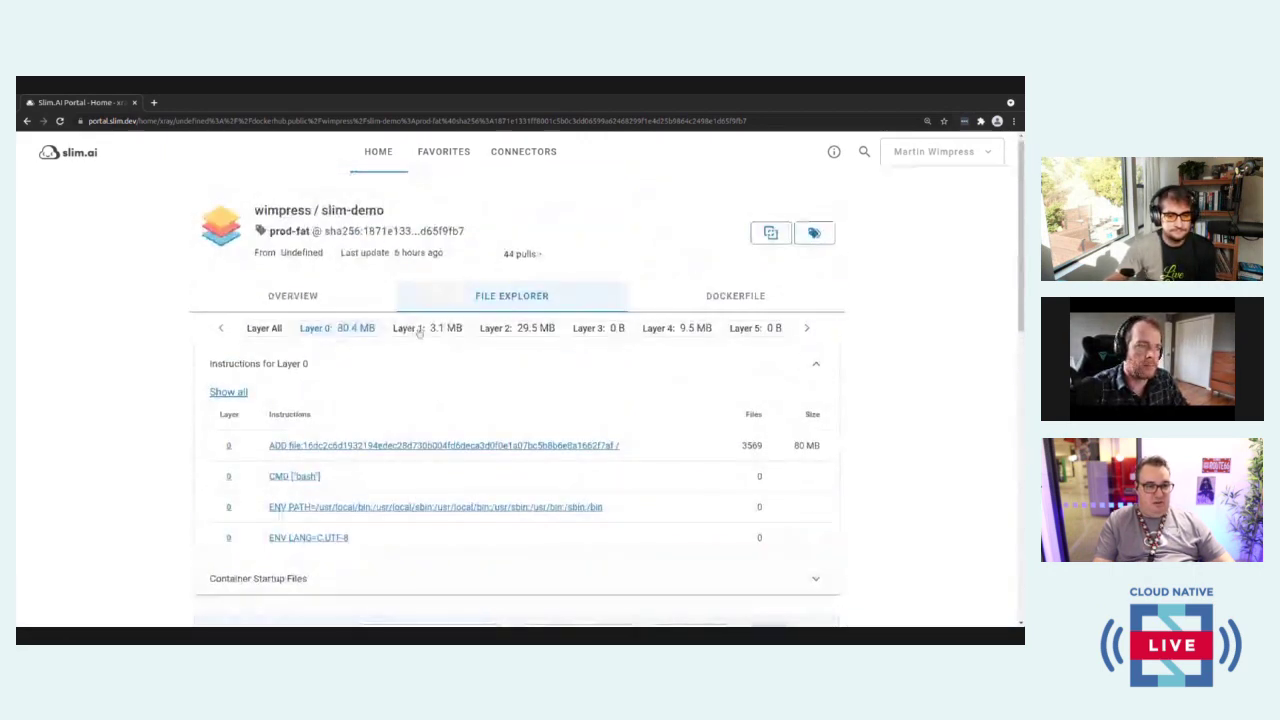
scroll(508, 440, down, 5)
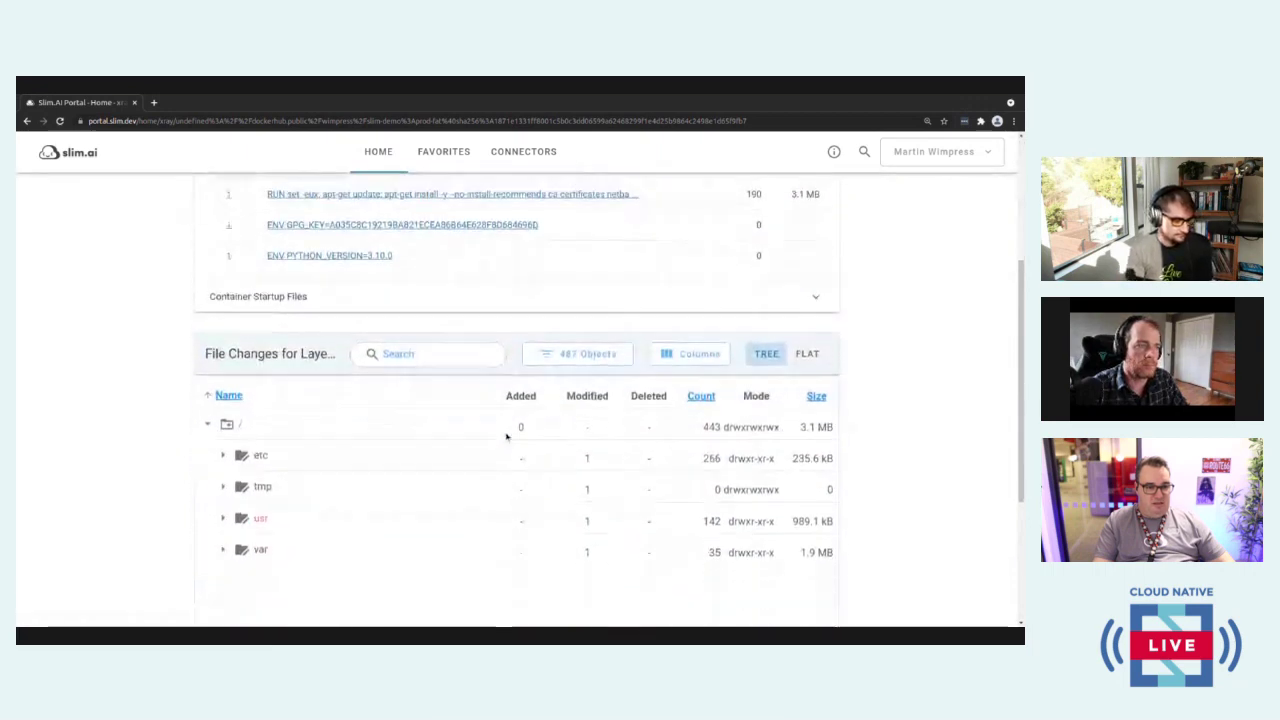
click(226, 471)
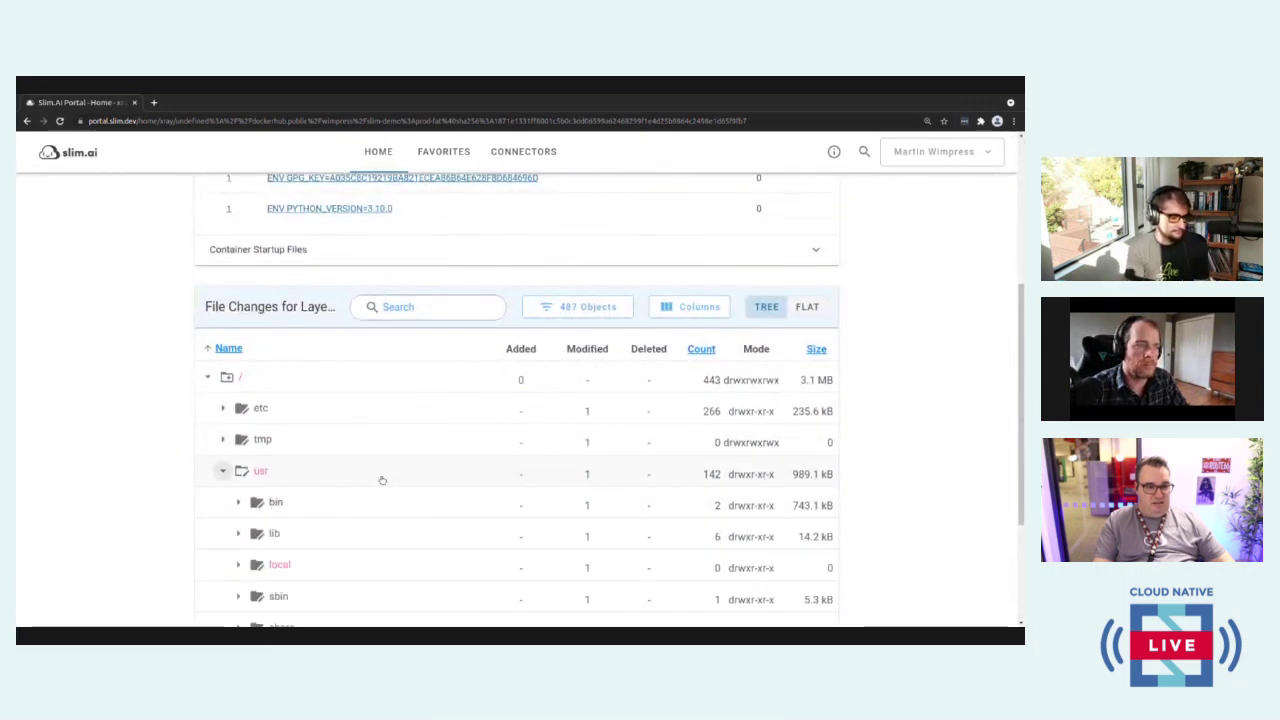
scroll(308, 446, down, 2)
click(238, 371)
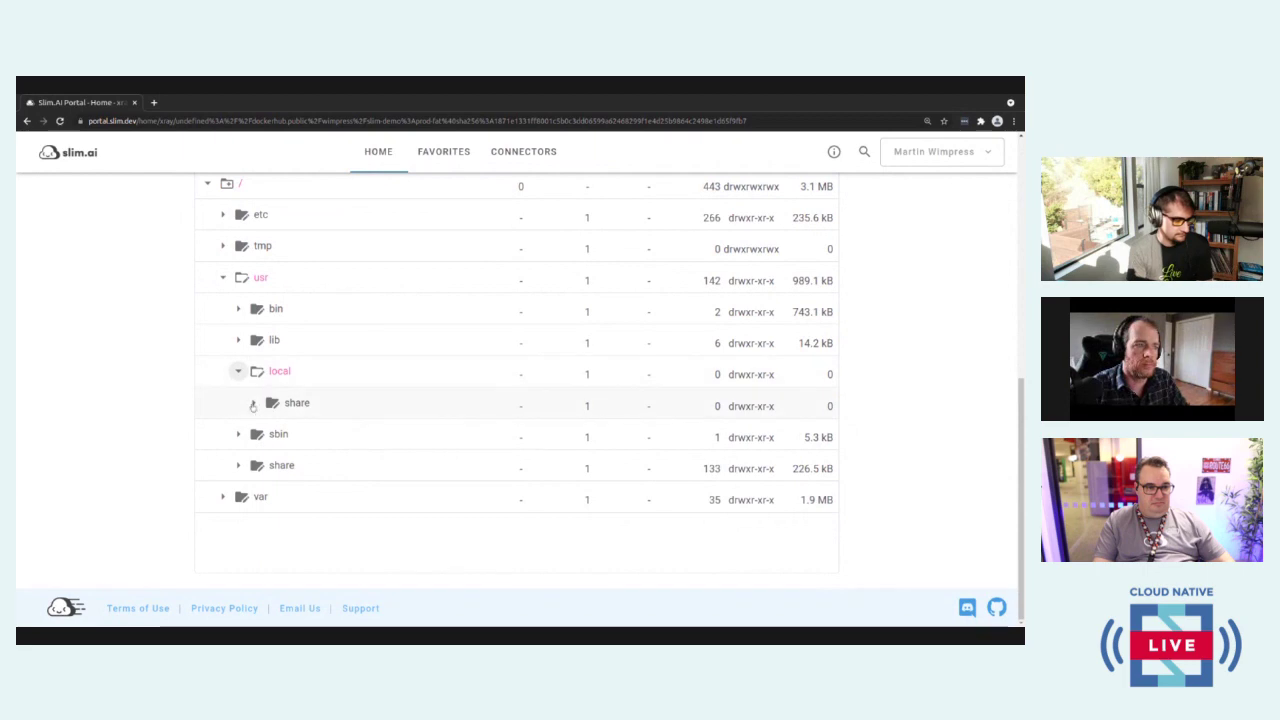
click(253, 402)
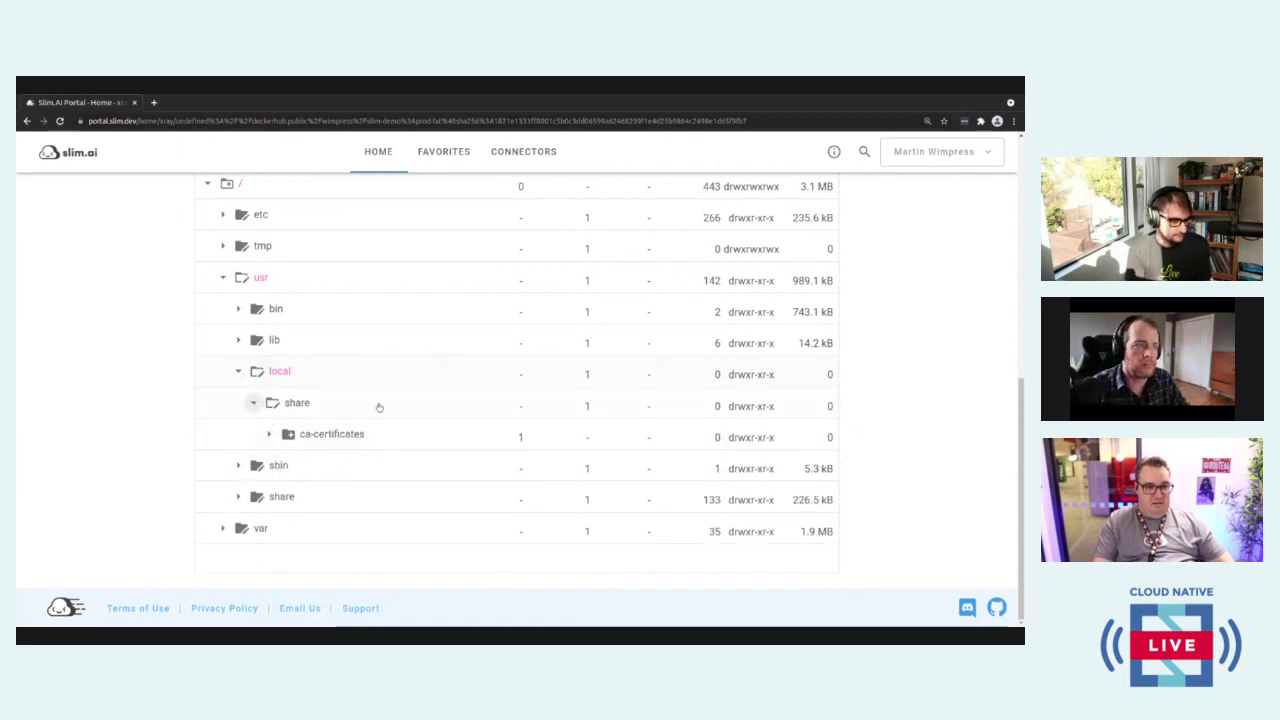
Step: Select Layer 7 of the prod-fat image and examine its instructions
scroll(620, 420, up, 3)
click(586, 331)
scroll(570, 320, up, 3)
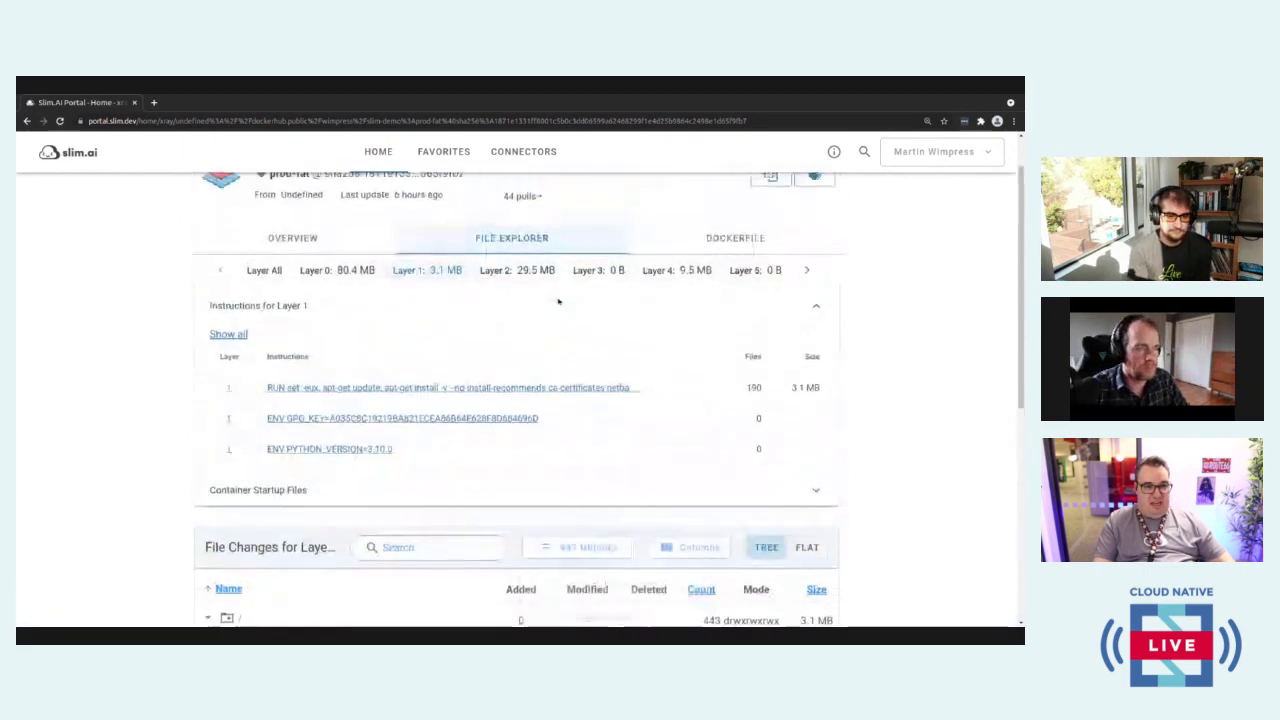
click(807, 270)
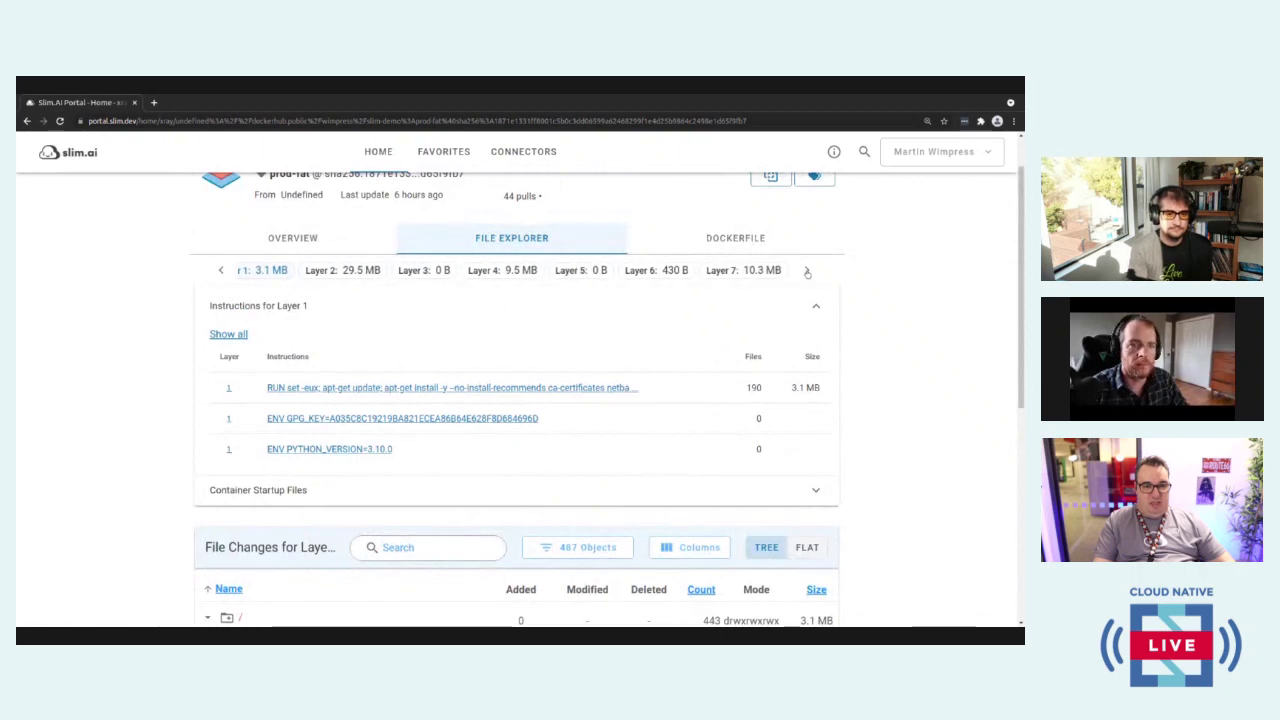
click(736, 275)
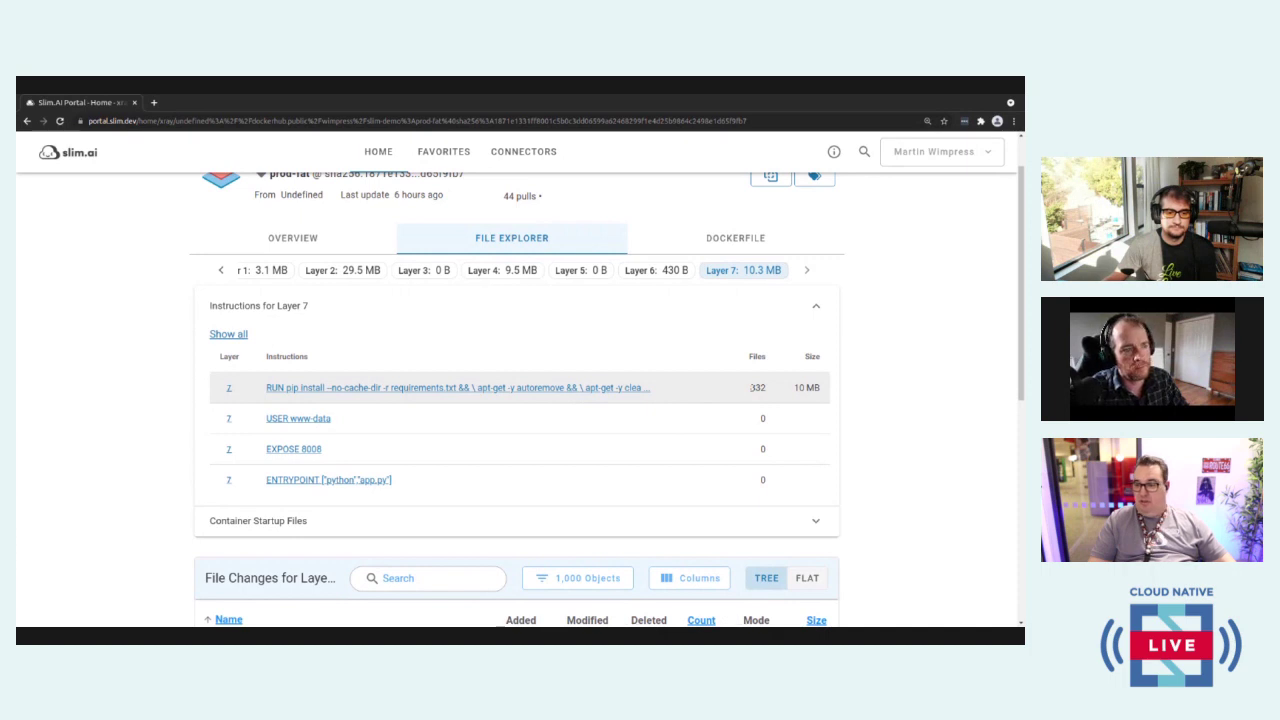
Step: Expand /usr/local in Layer 7's file changes, including its bin and lib folders
scroll(681, 411, down, 3)
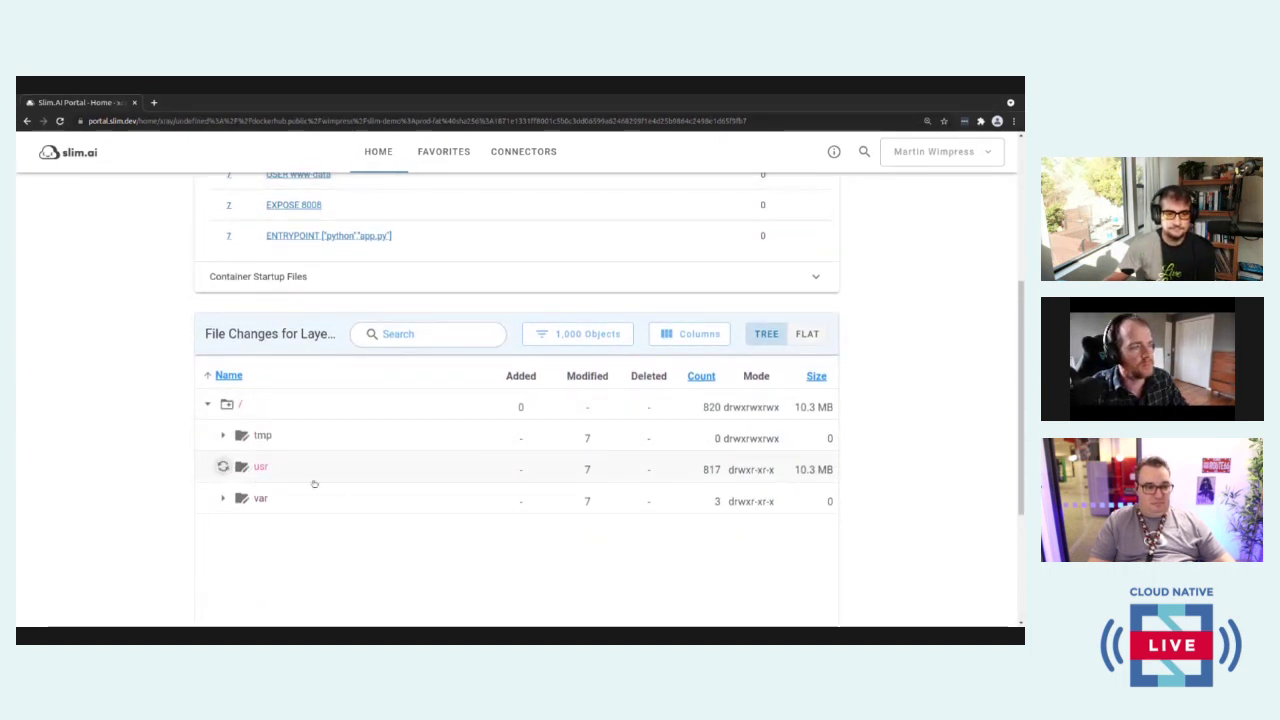
click(224, 467)
scroll(451, 417, down, 2)
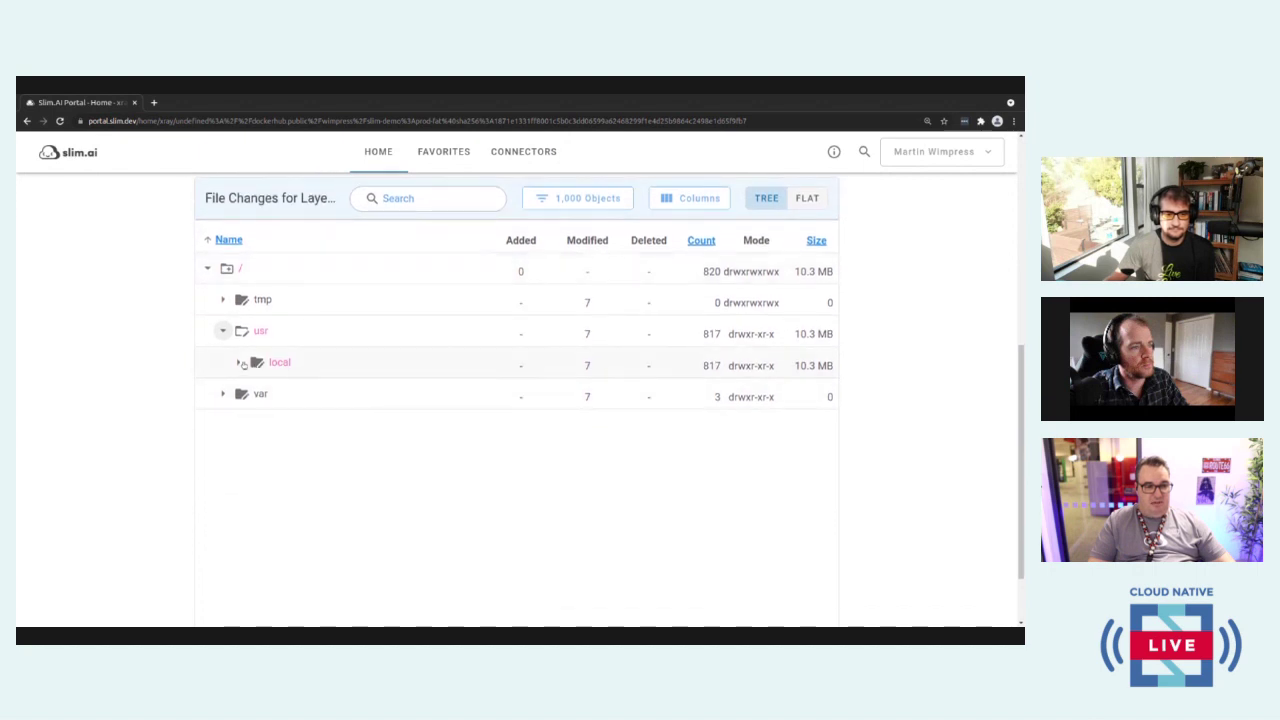
click(240, 363)
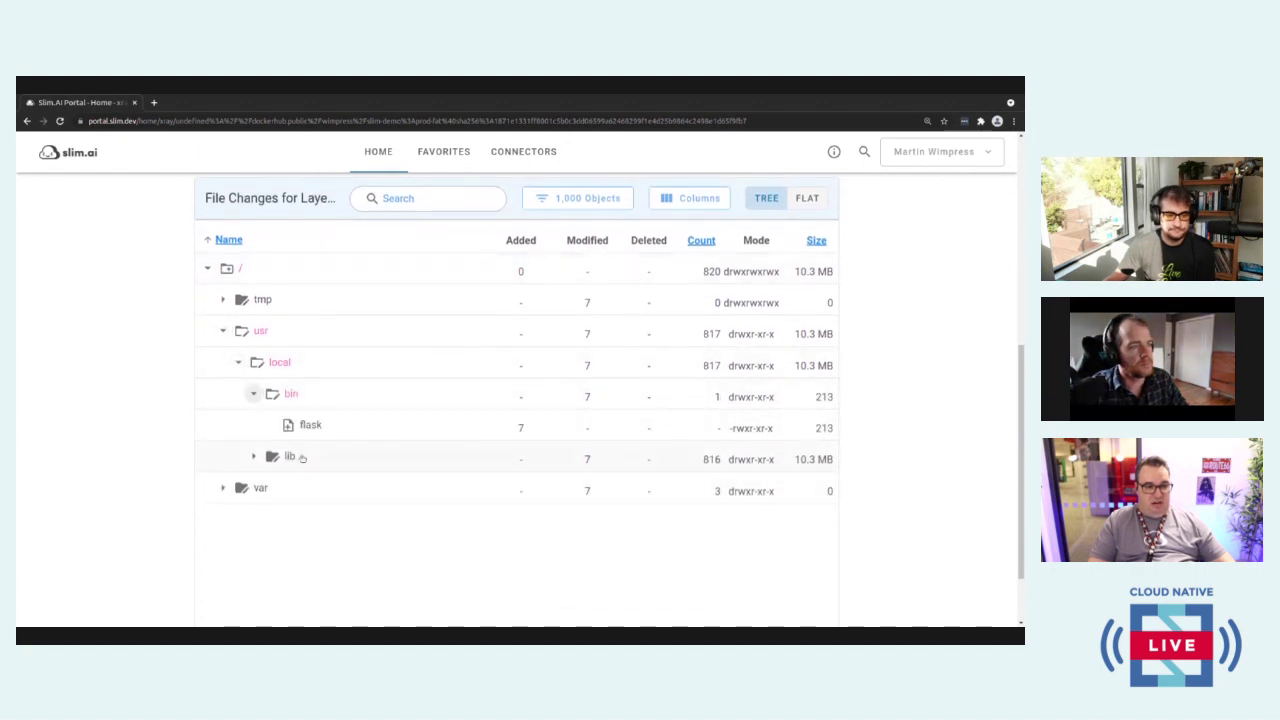
click(253, 456)
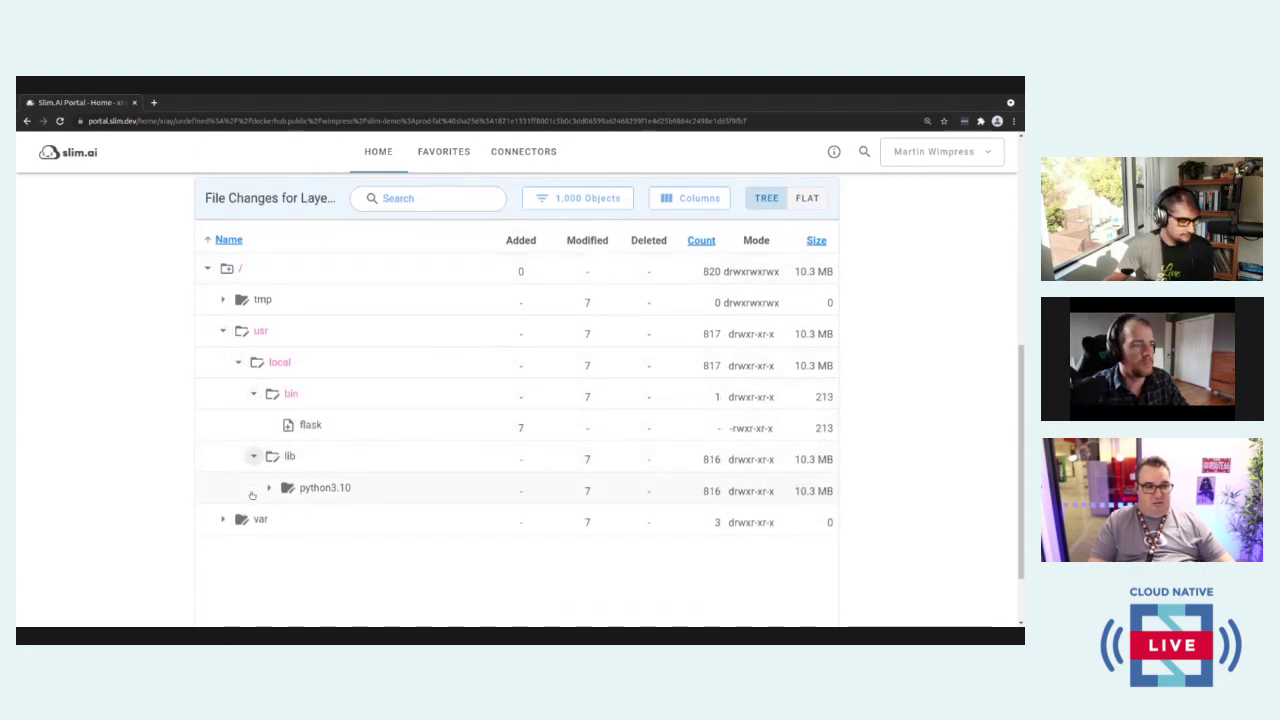
Step: View and close the python3.10 directory properties, and look through the folders inside python3.10
click(275, 489)
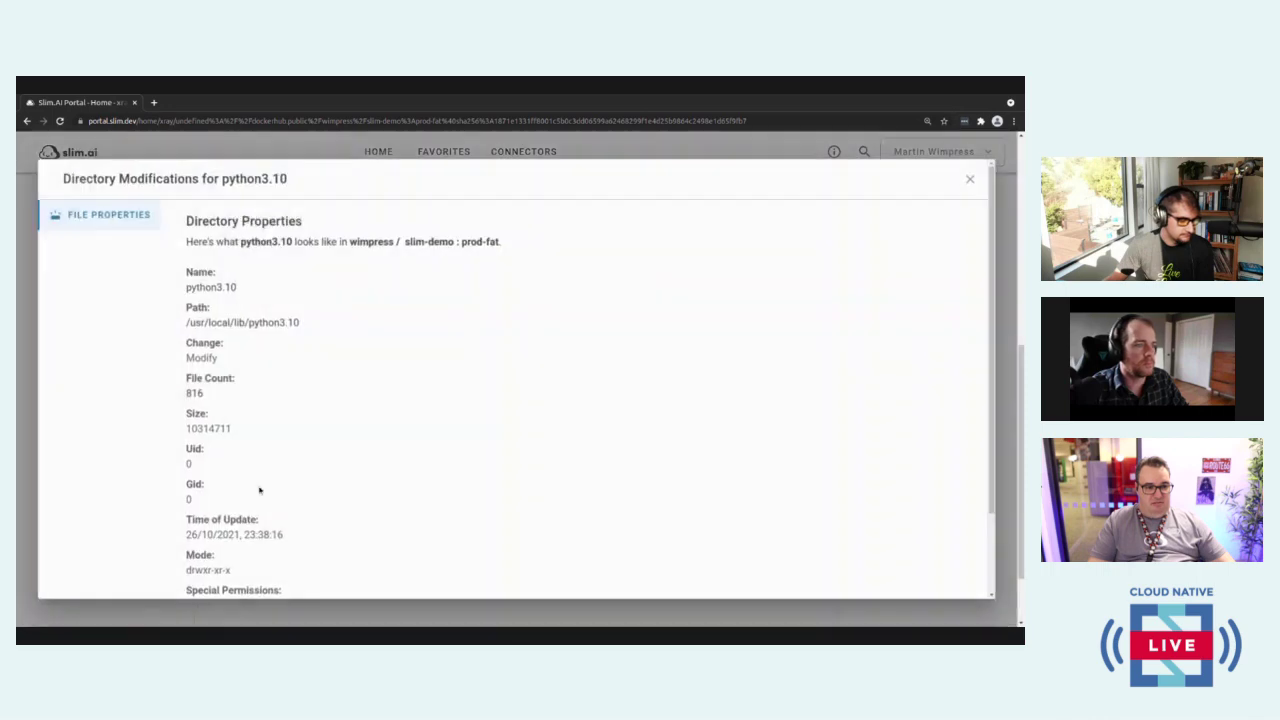
click(974, 178)
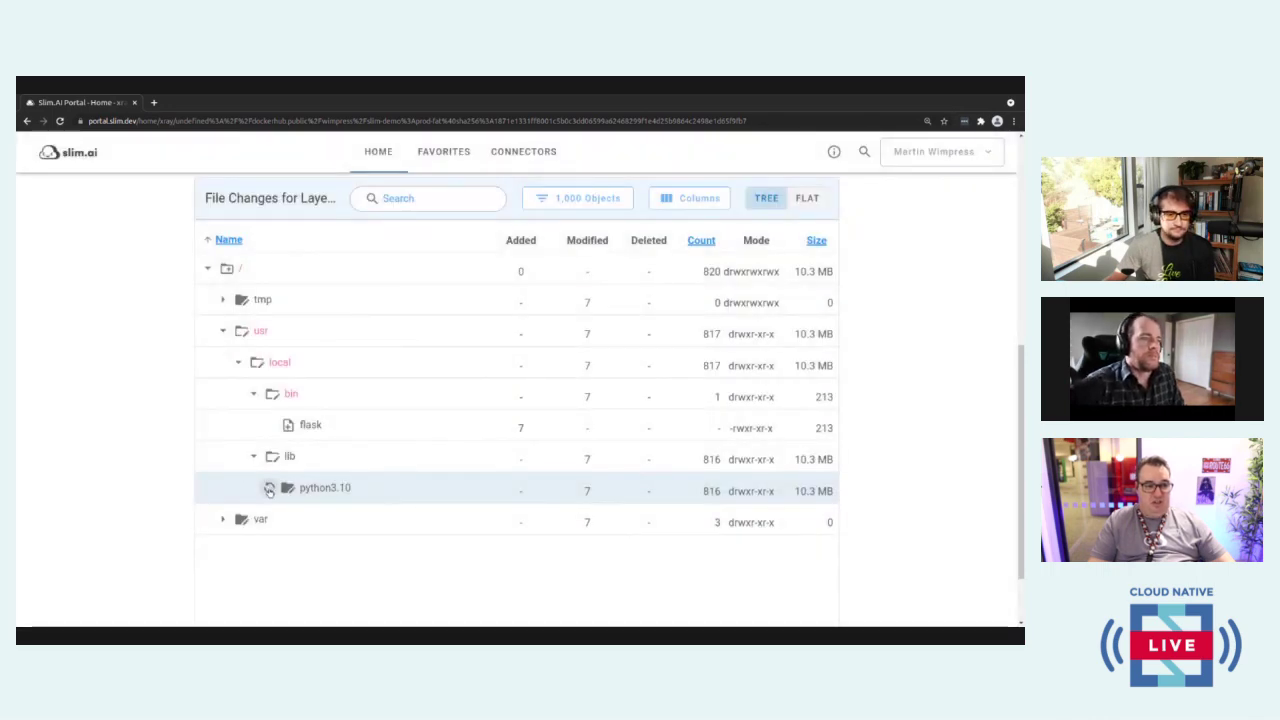
scroll(352, 513, down, 4)
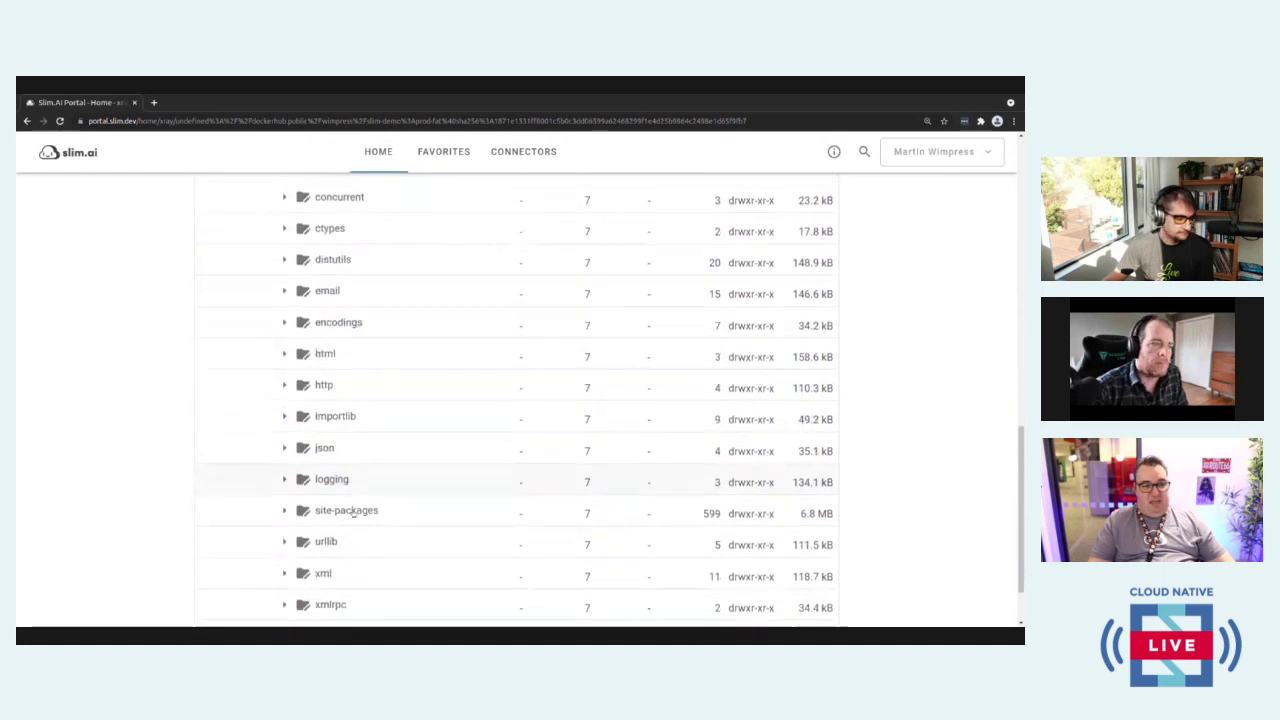
scroll(352, 508, up, 5)
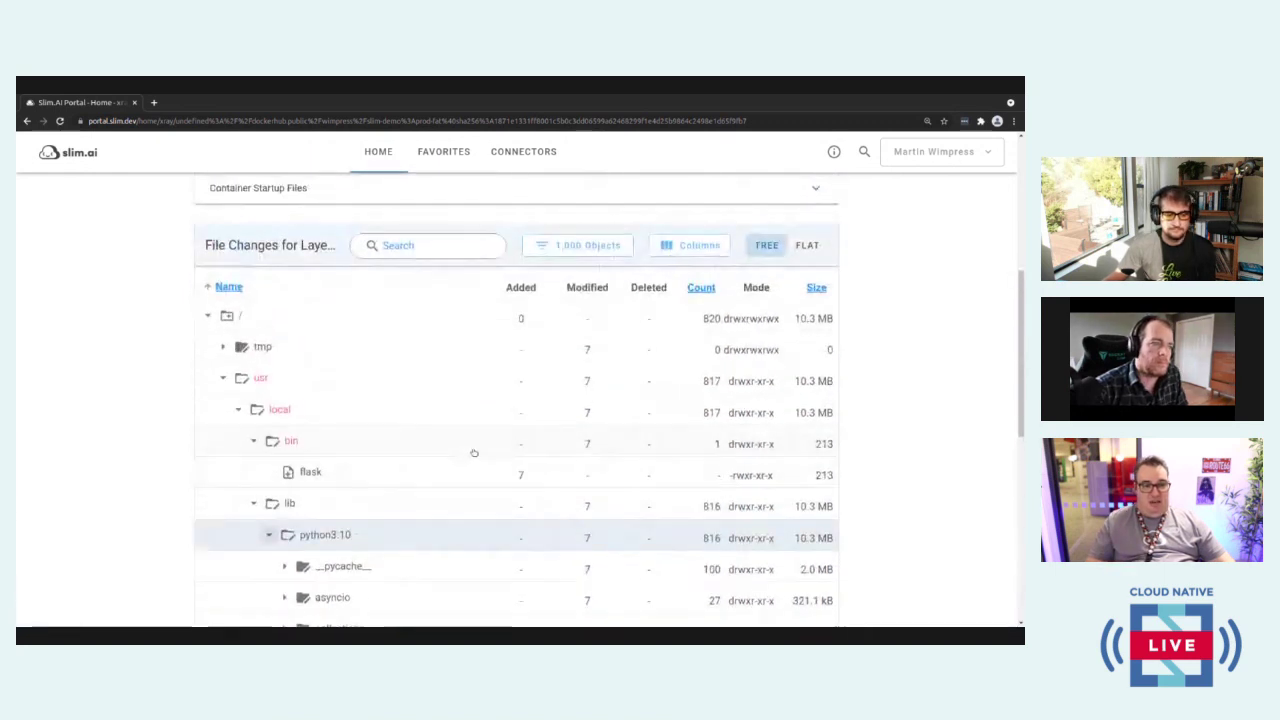
Step: Search Layer 7's file changes for "flask" and look through the matching files in the flat list
scroll(474, 453, up, 2)
click(438, 388)
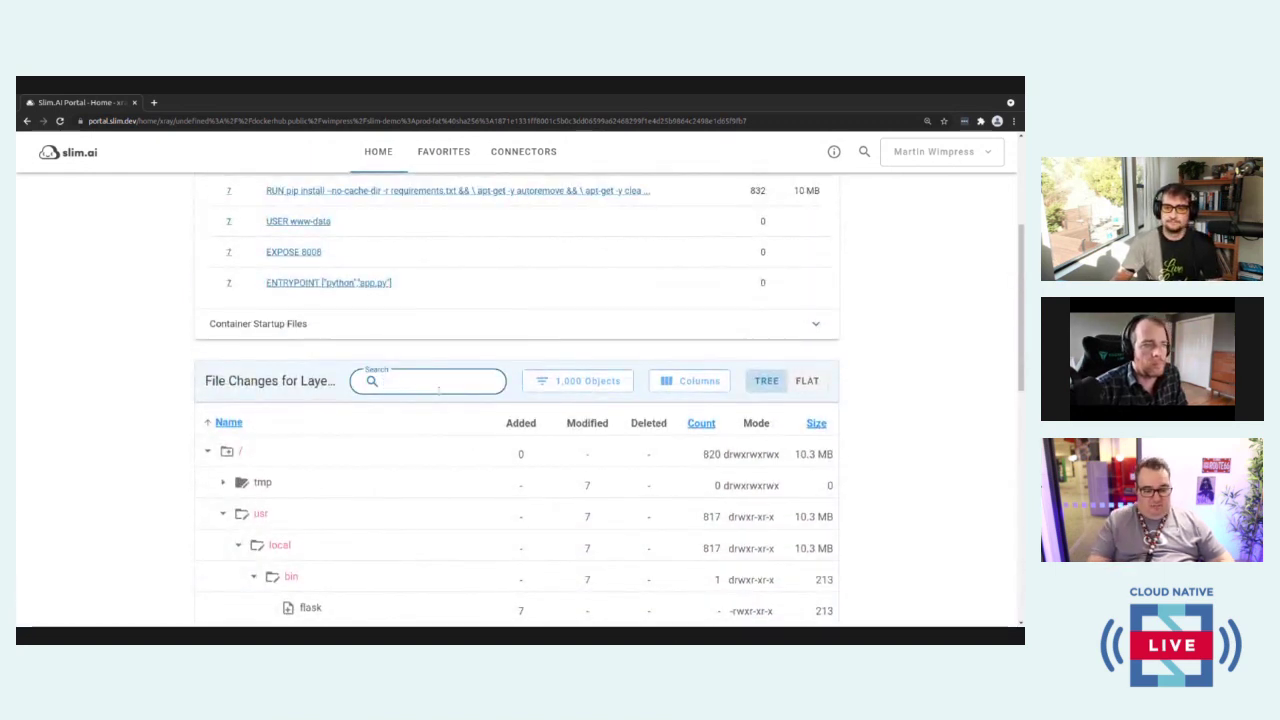
text(flask)
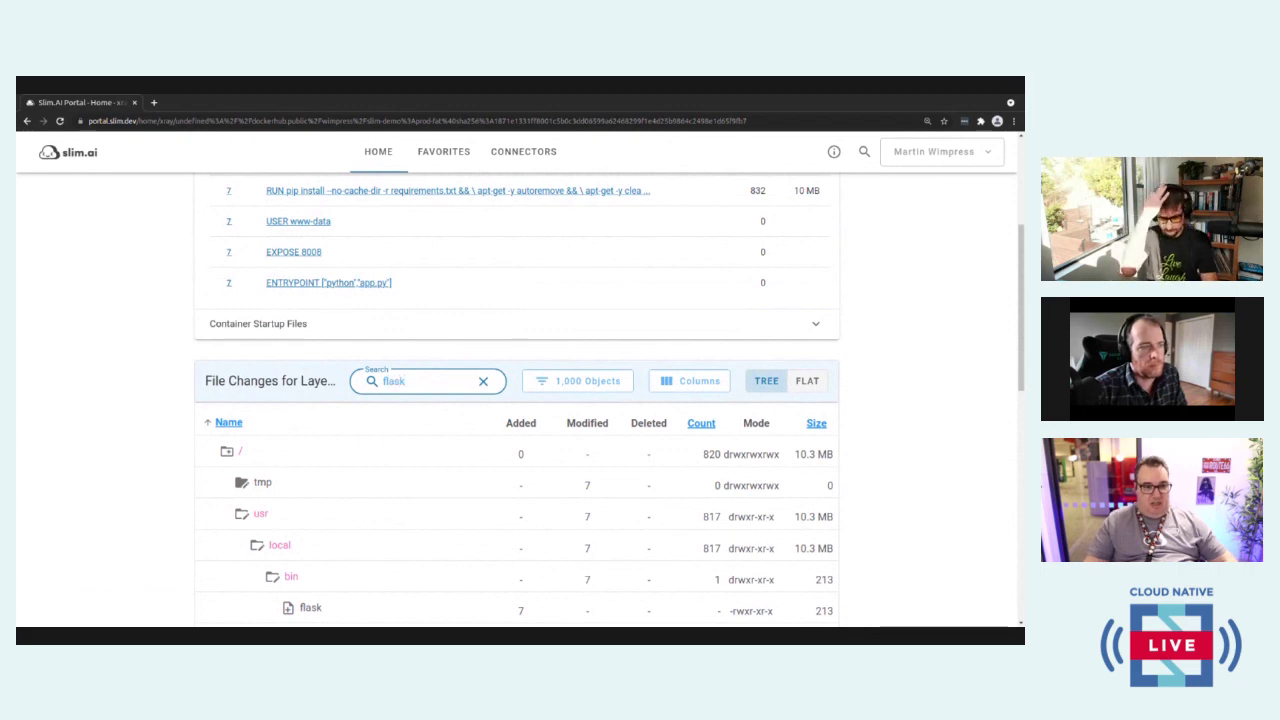
scroll(461, 471, down, 1)
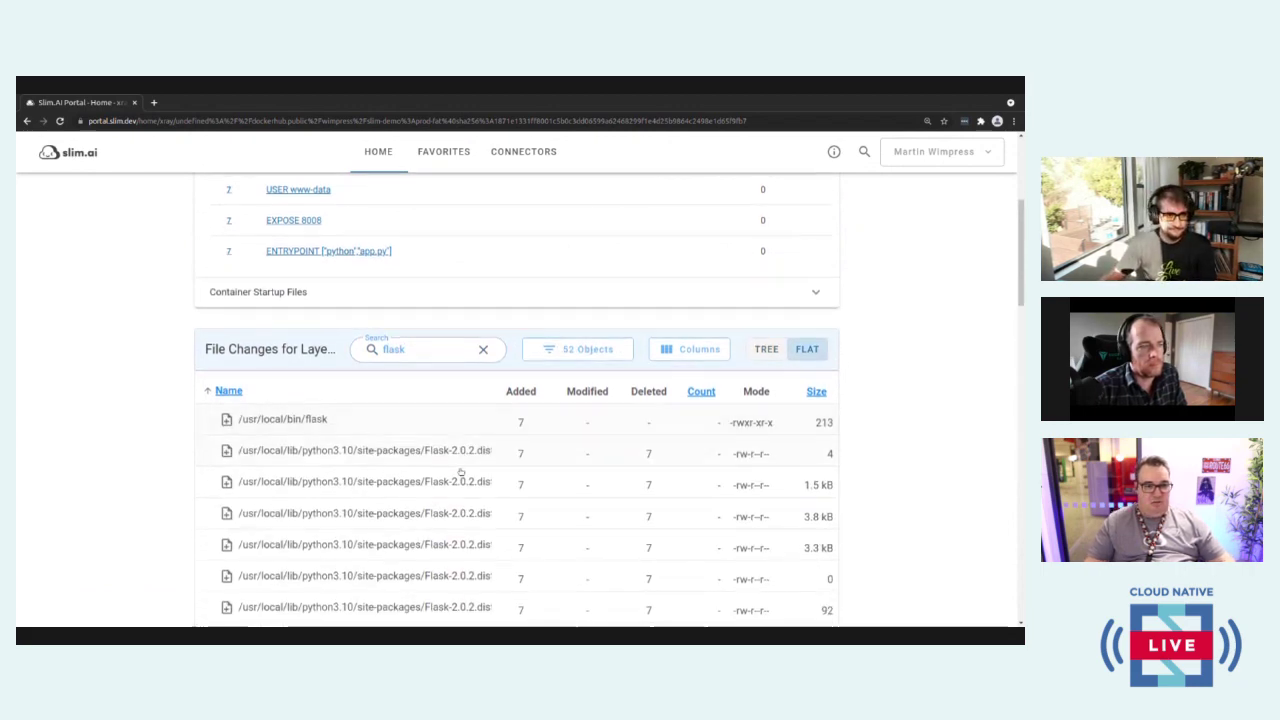
scroll(461, 471, down, 5)
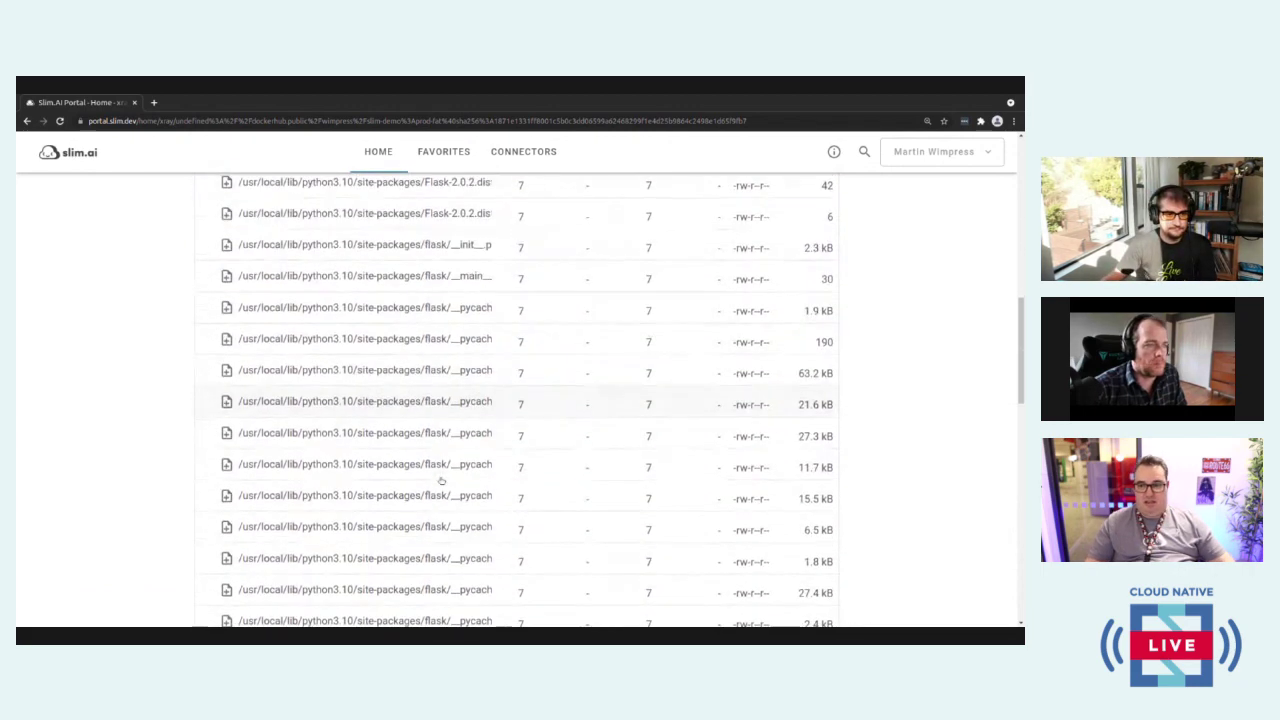
Step: Open the generated Dockerfile of the prod-fat image and read it from the FROM line to the ENTRYPOINT
scroll(441, 481, up, 10)
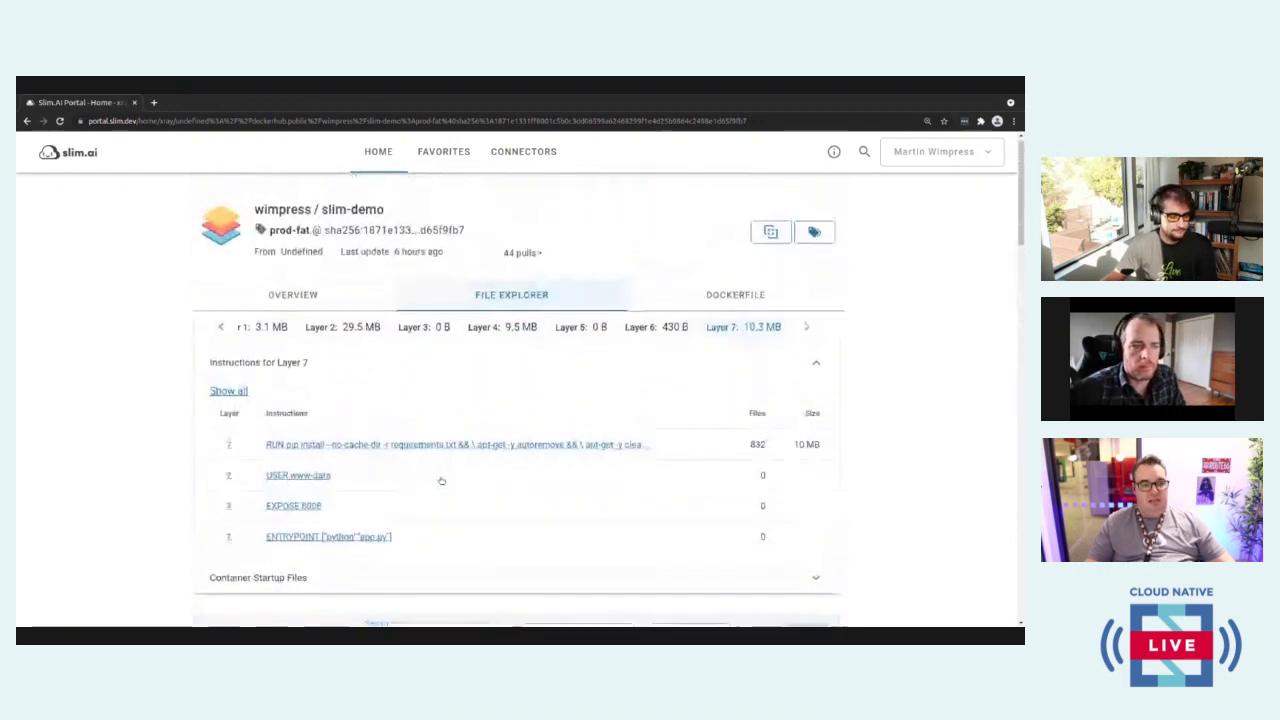
click(730, 296)
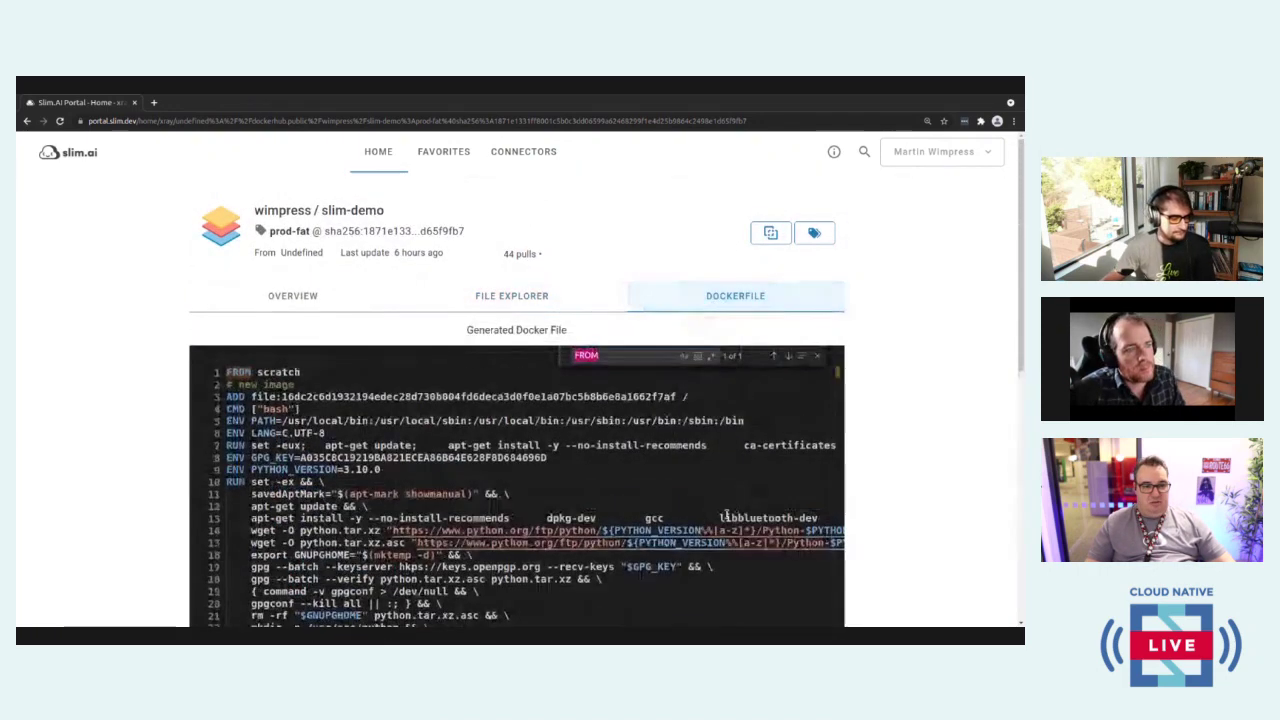
scroll(803, 460, down, 2)
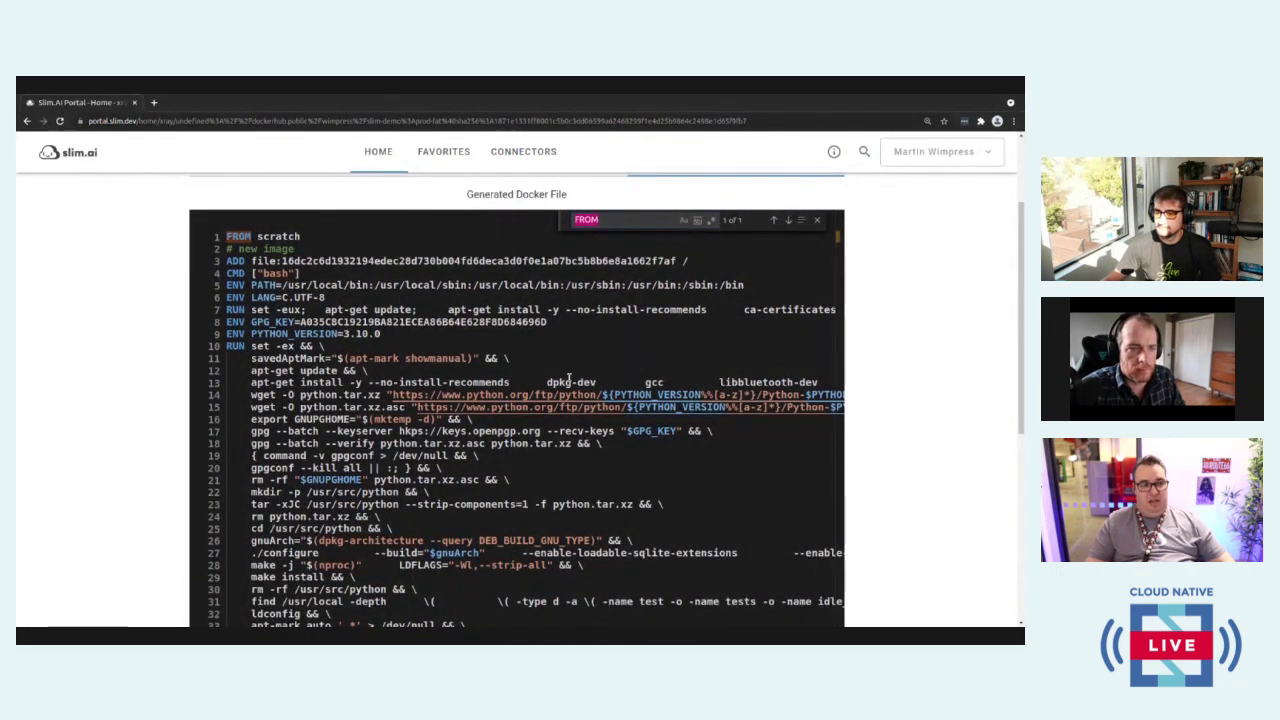
scroll(569, 378, down, 2)
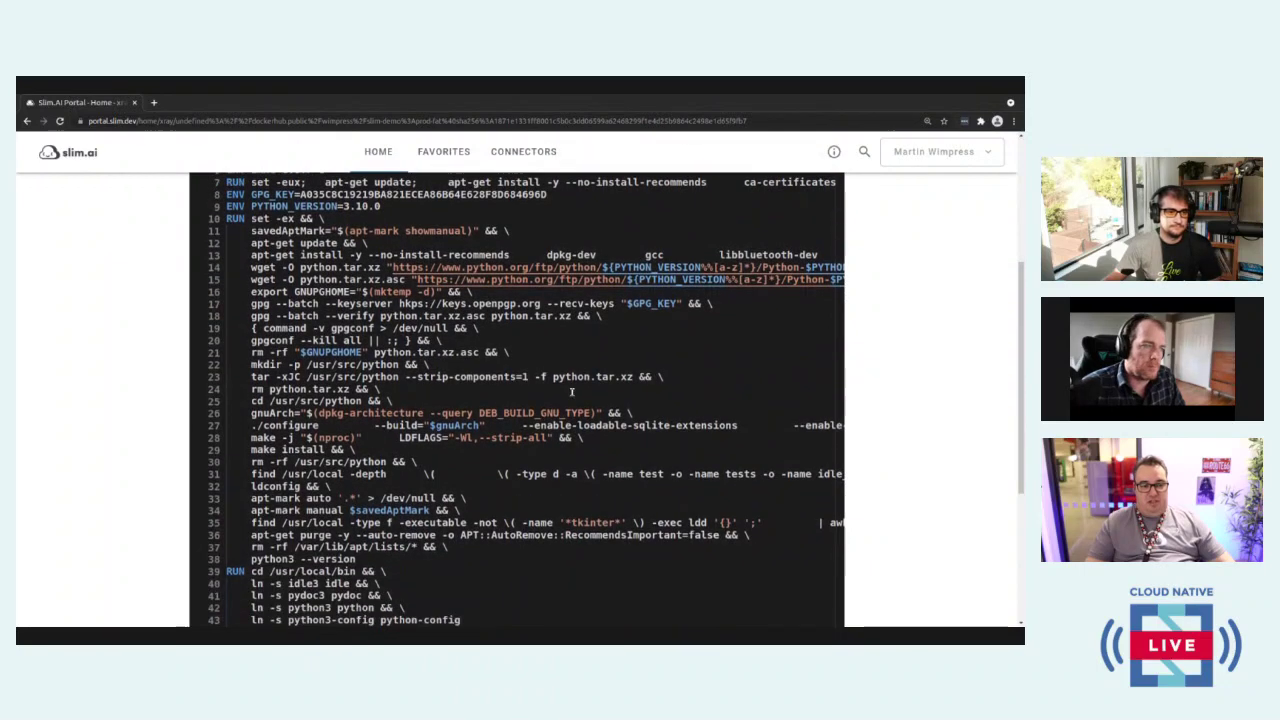
scroll(572, 390, down, 1)
scroll(572, 390, down, 3)
key(ctrl+f)
text(FROM)
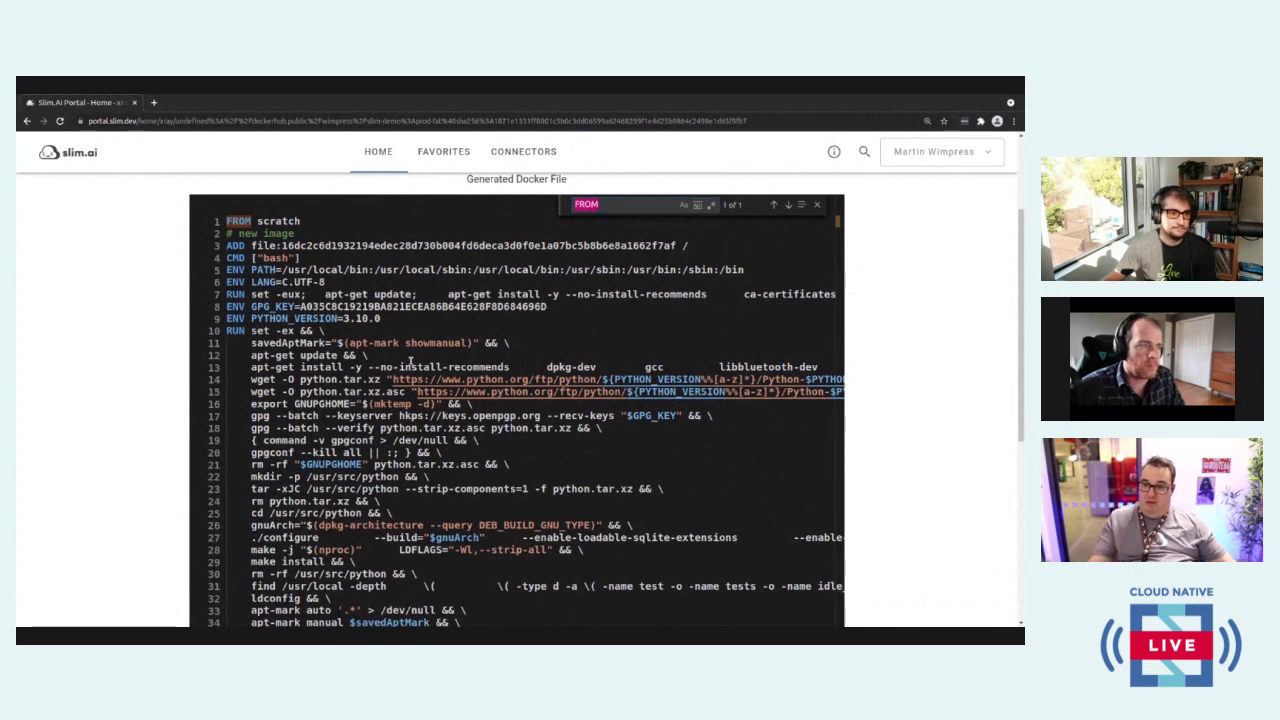
scroll(412, 400, down, 2)
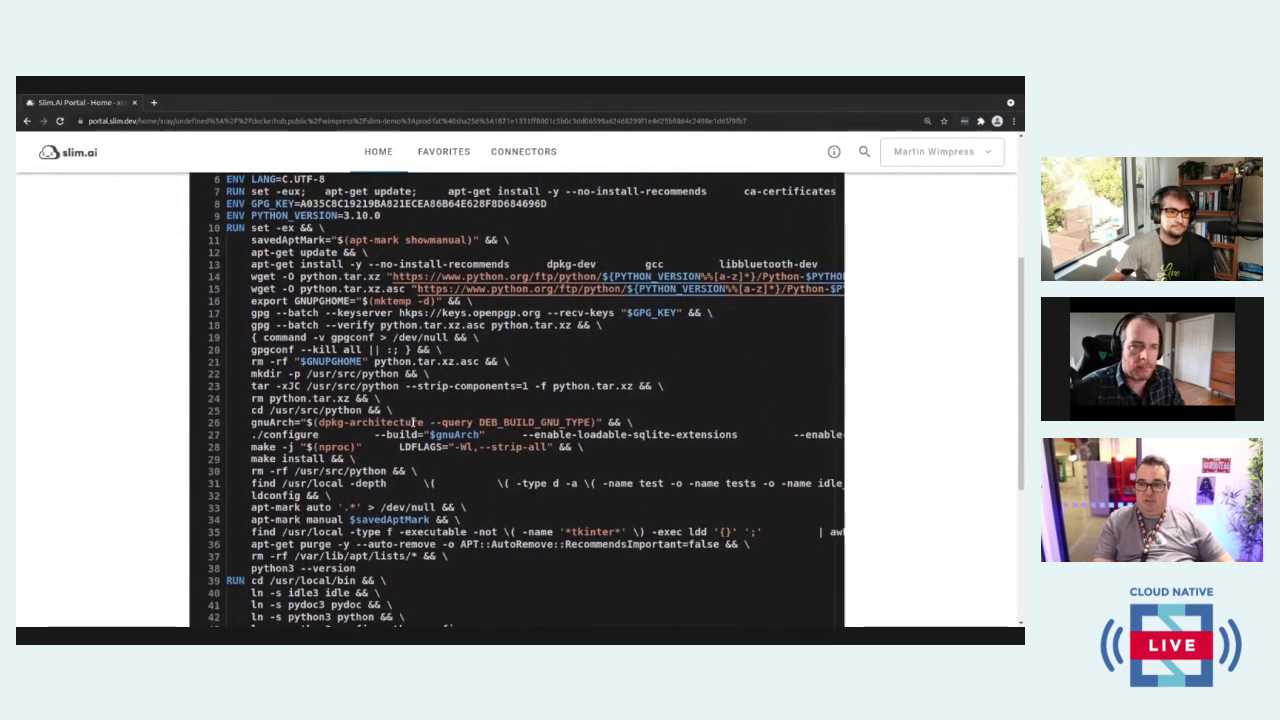
scroll(412, 424, down, 2)
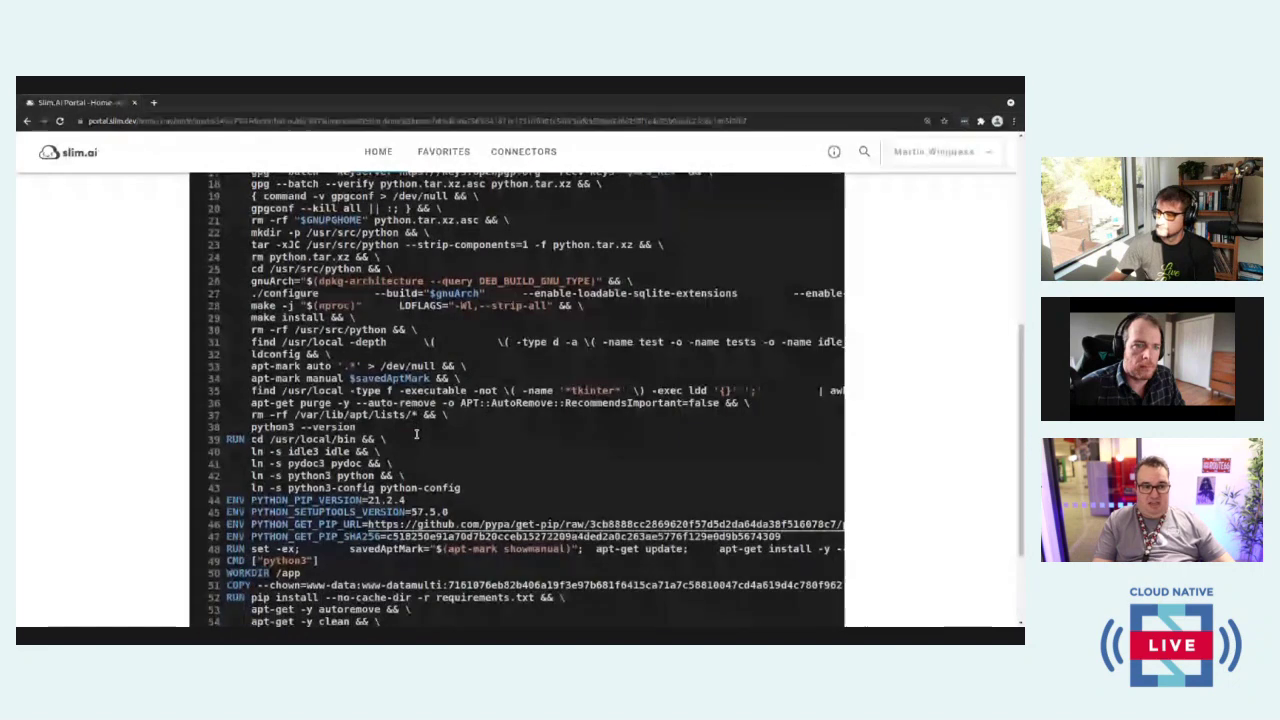
scroll(413, 443, down, 2)
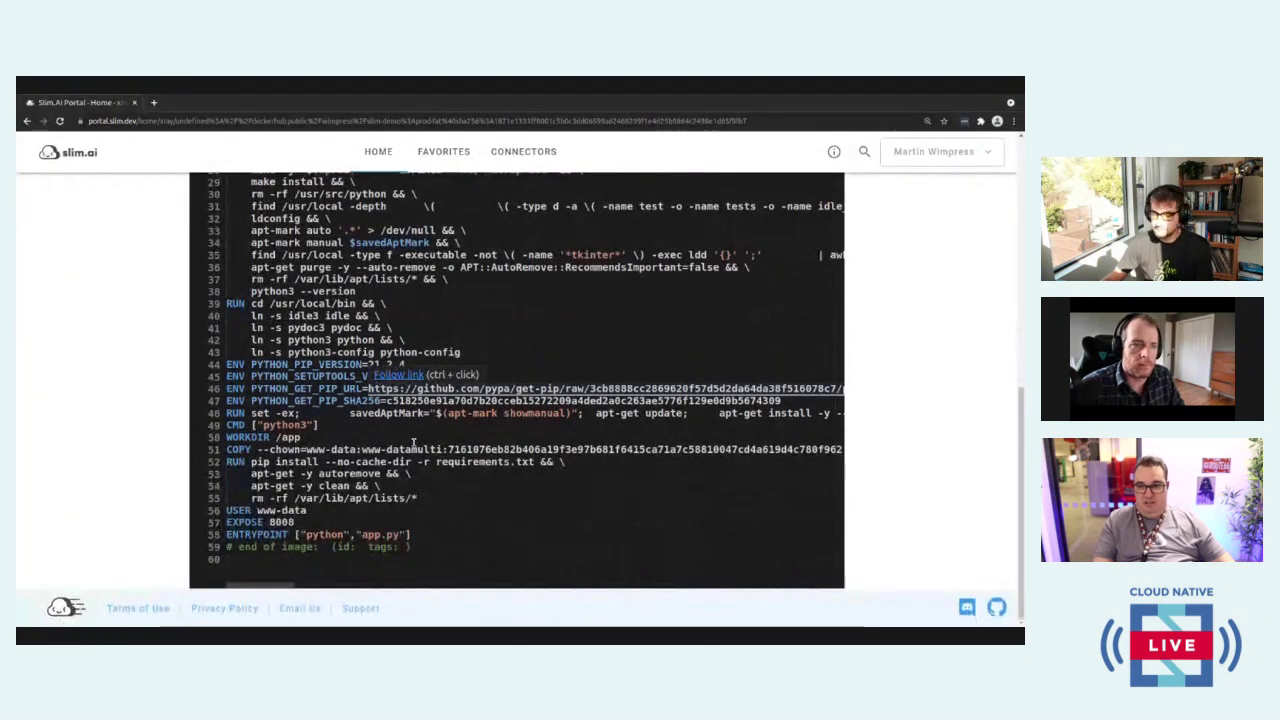
scroll(416, 451, up, 3)
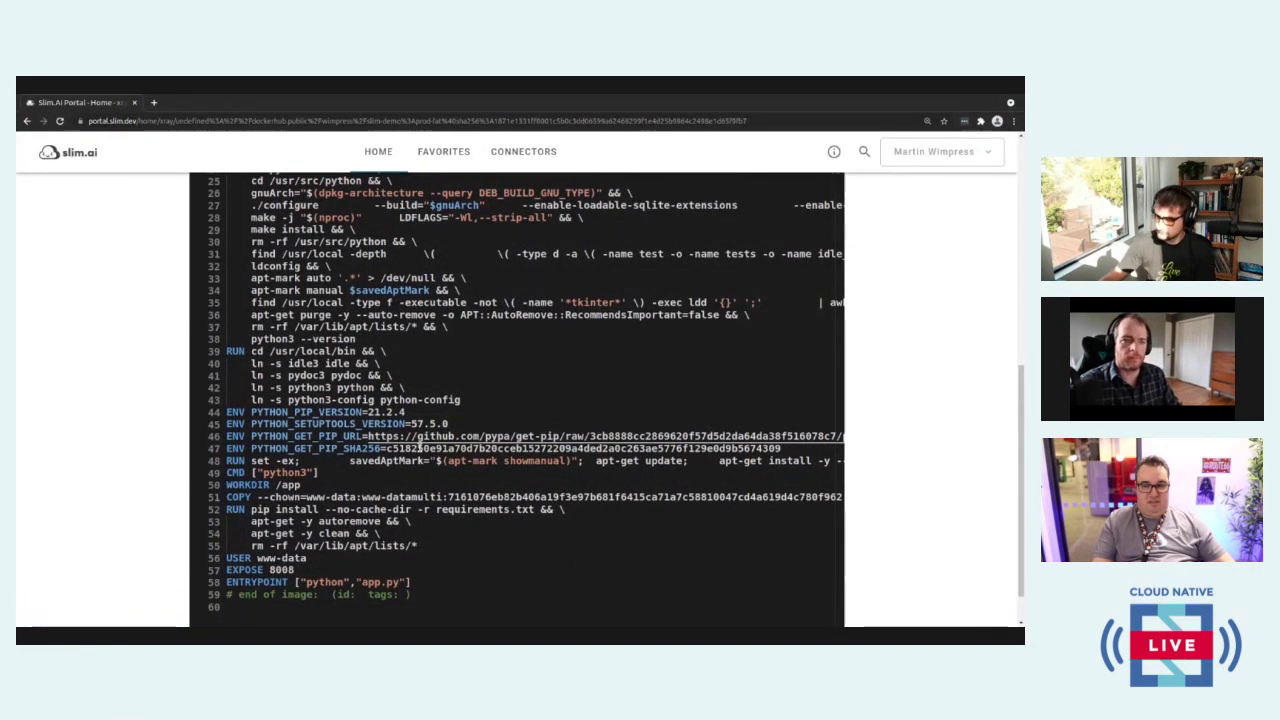
Step: Open the slim-demo prod-slim image from the favorites
scroll(416, 451, up, 5)
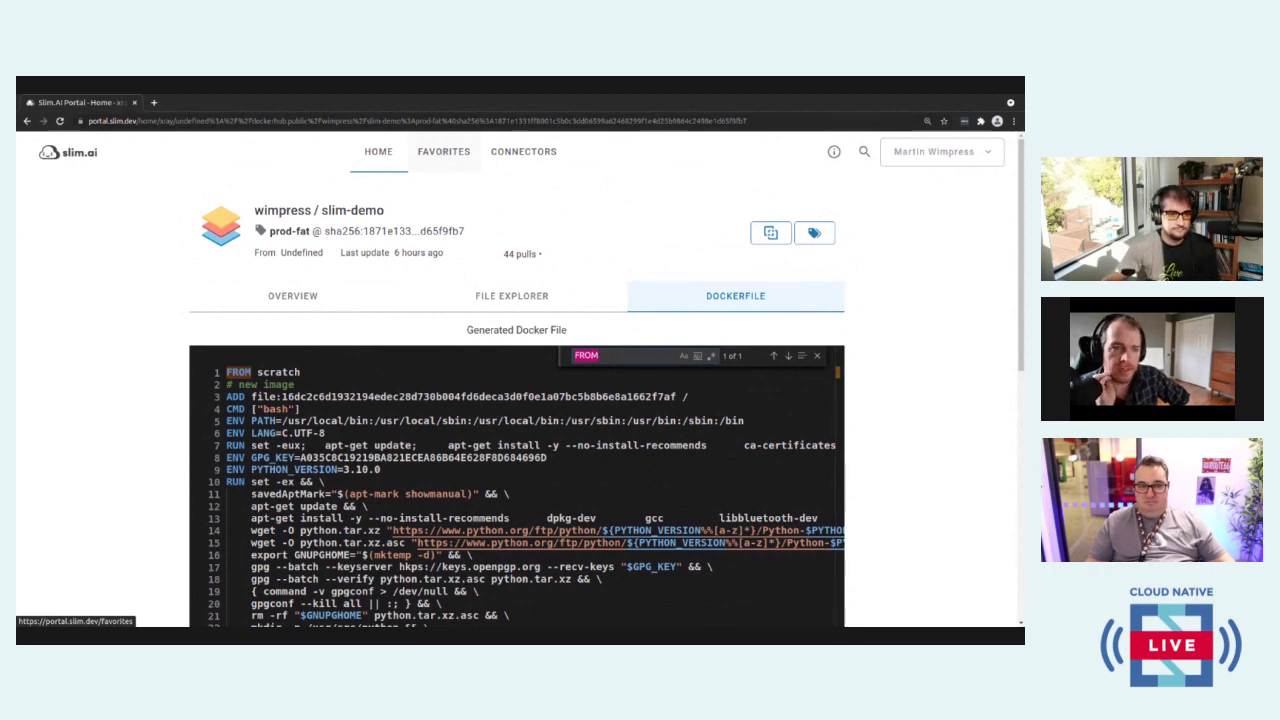
click(441, 158)
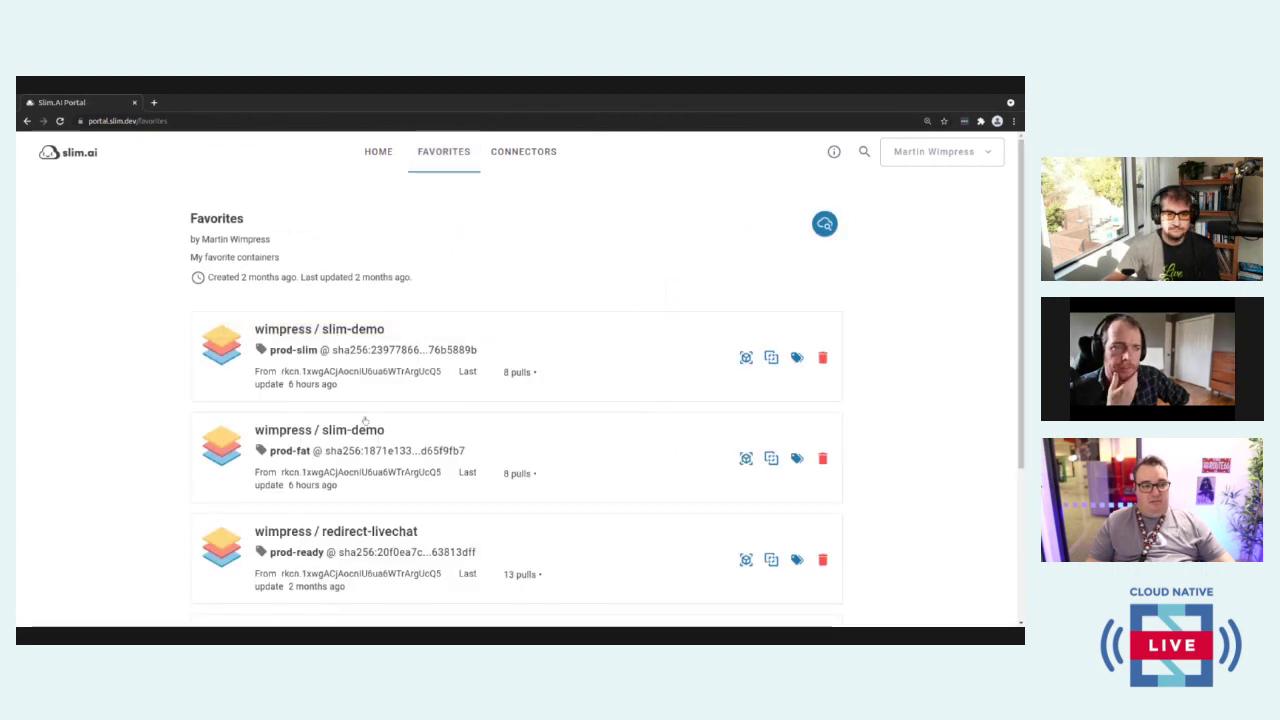
click(338, 332)
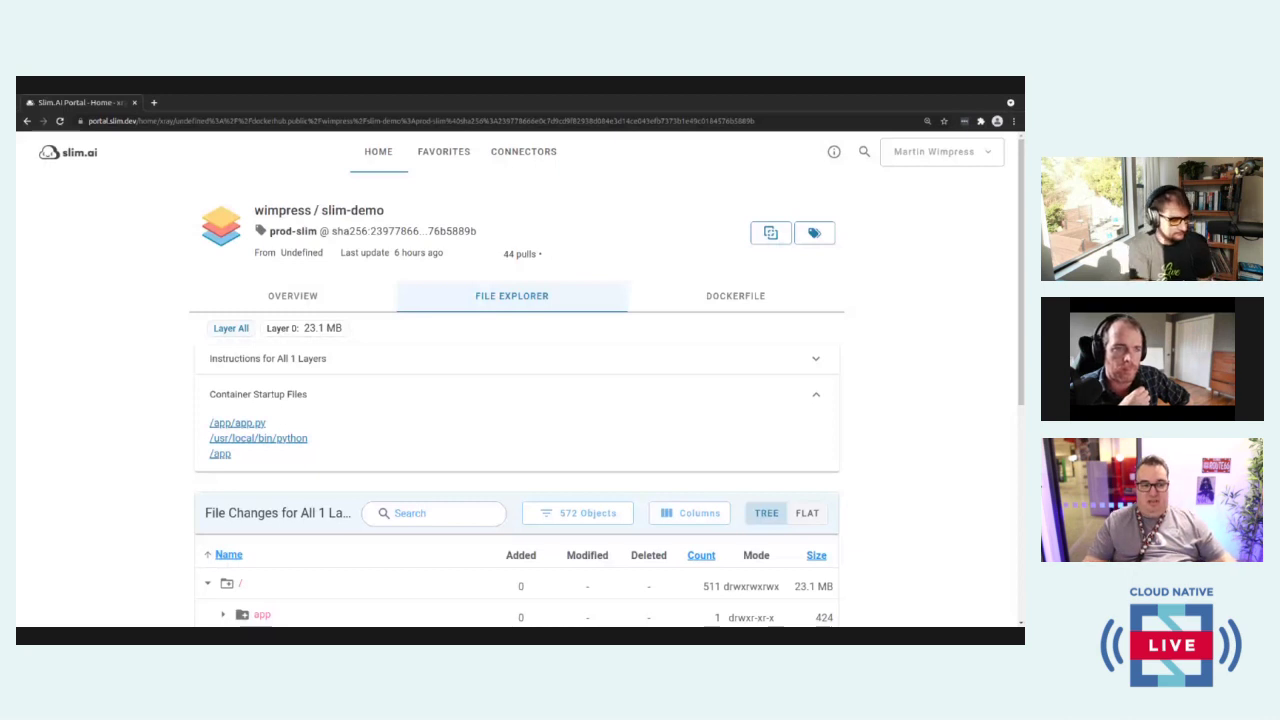
Step: Show the prod-slim image's overview and examine its image properties down to the work directory
click(290, 296)
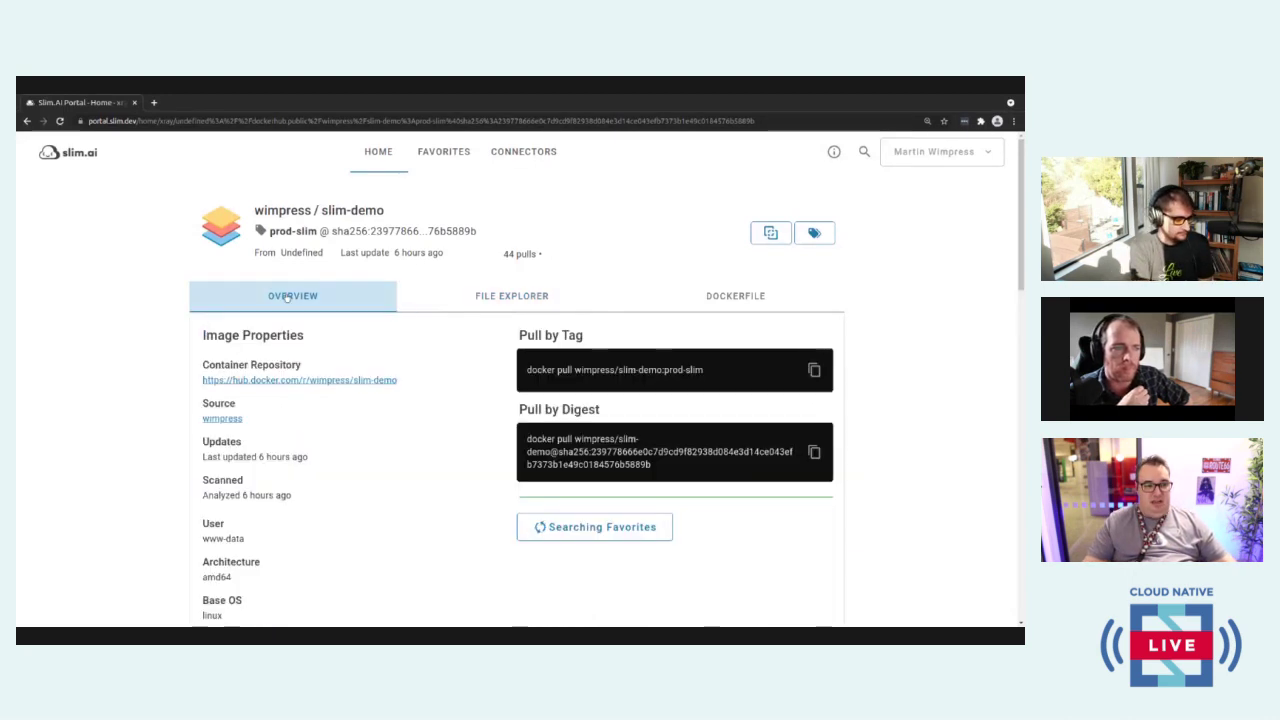
scroll(408, 495, down, 2)
scroll(398, 420, down, 4)
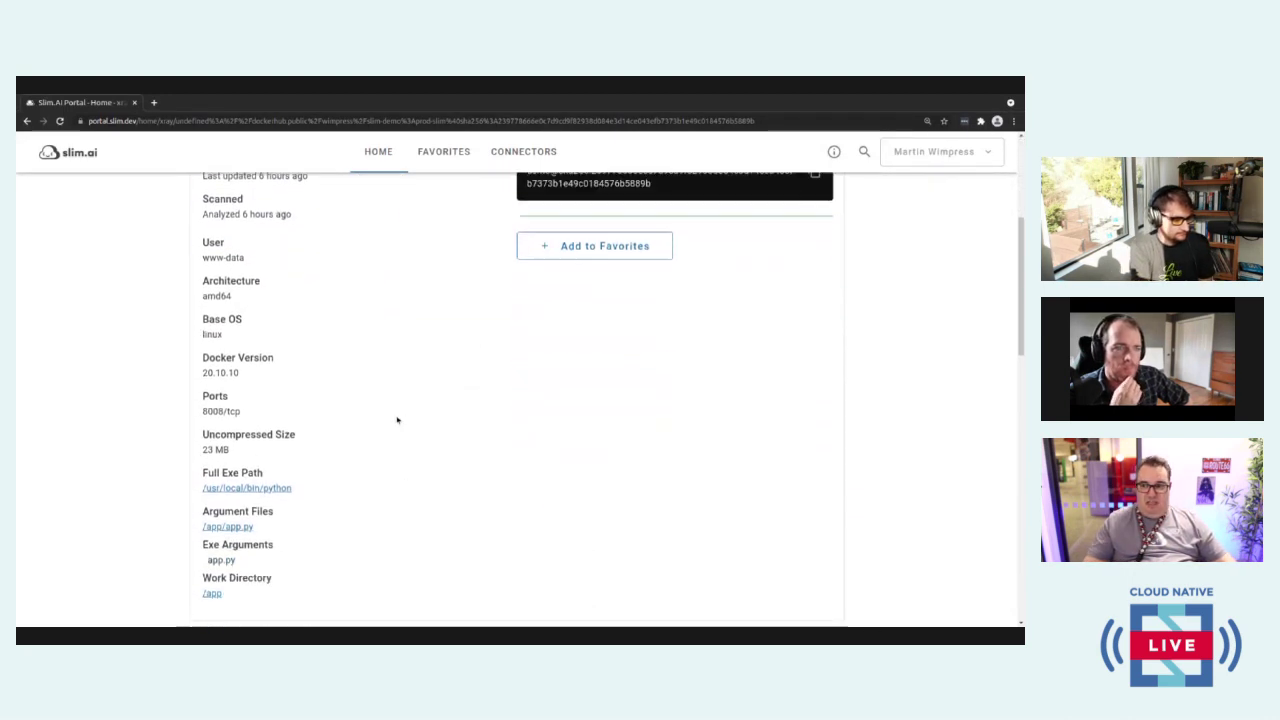
Step: Examine the rest of the prod-slim overview: other versions, shells, files with special permissions, labels and environmental variables
scroll(400, 430, down, 2)
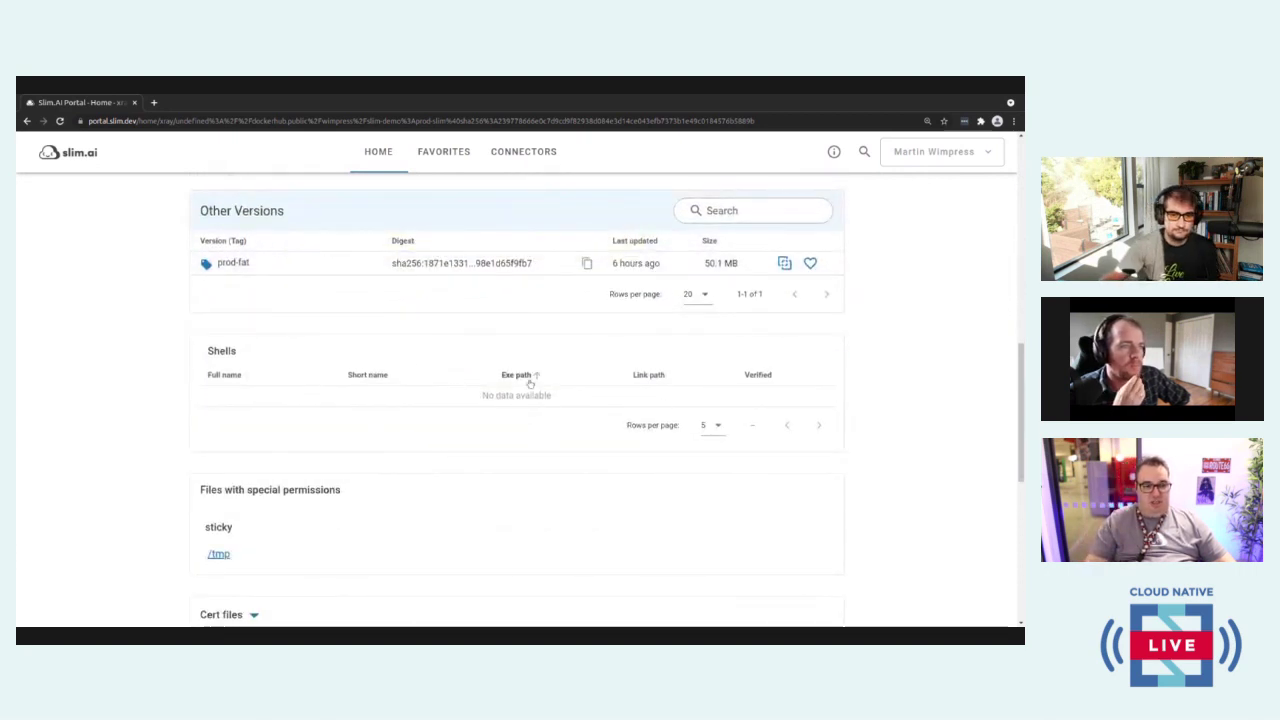
scroll(300, 480, down, 1)
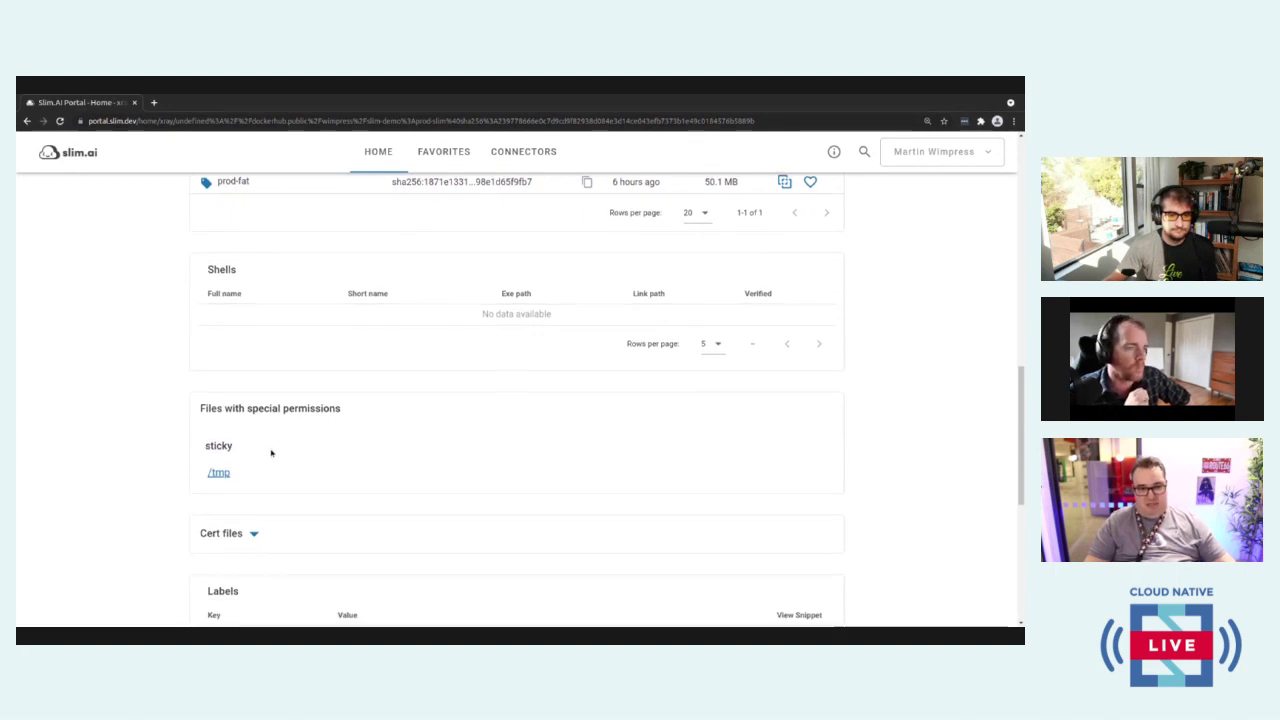
scroll(271, 449, down, 3)
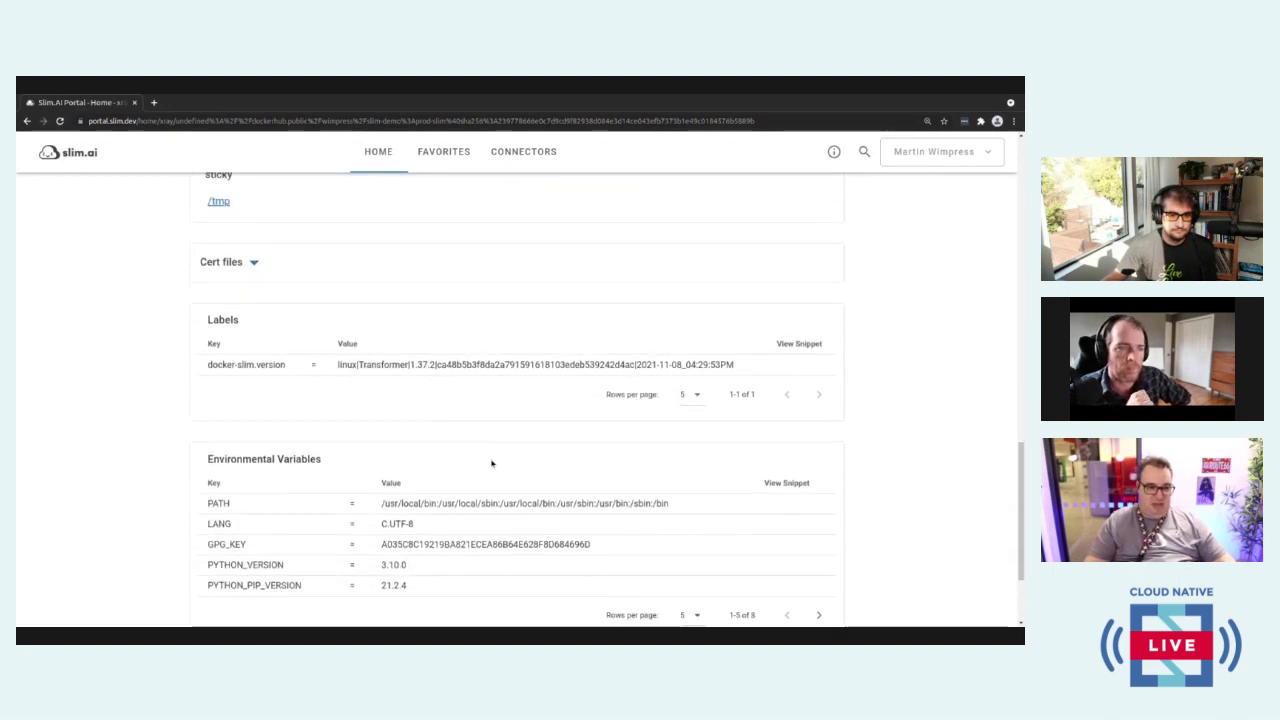
scroll(491, 457, up, 5)
scroll(438, 475, up, 4)
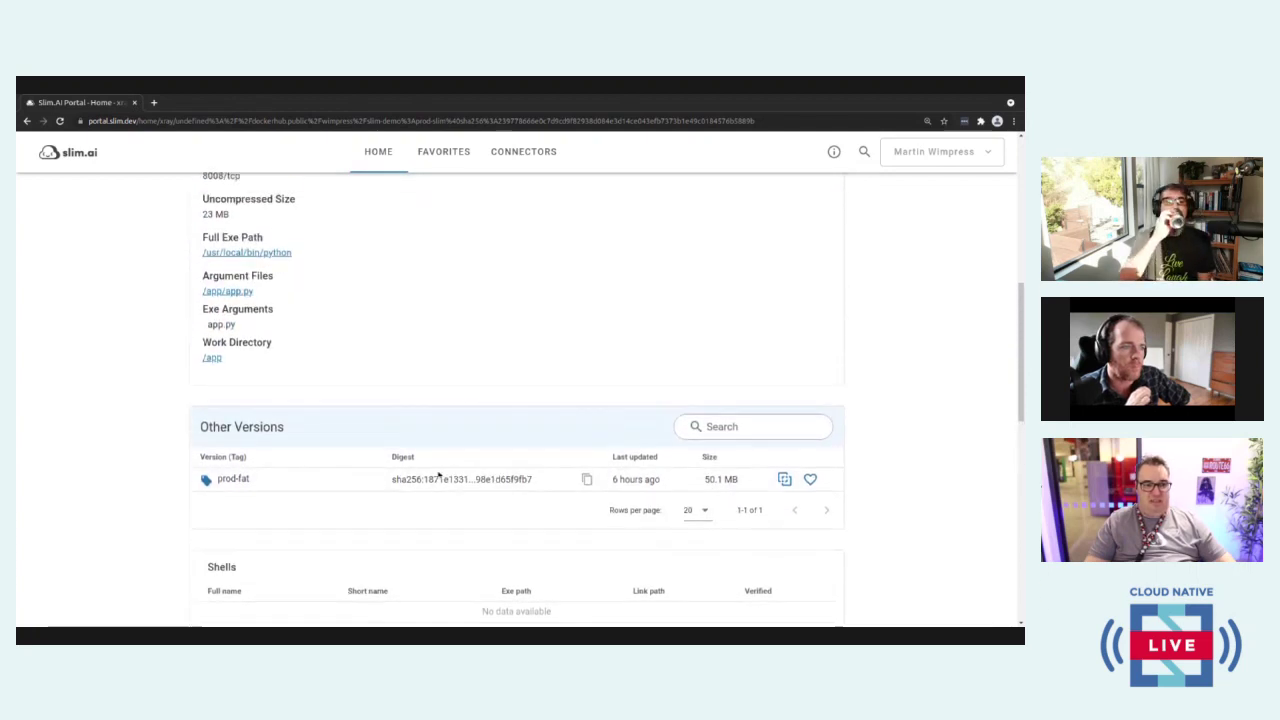
scroll(438, 475, up, 2)
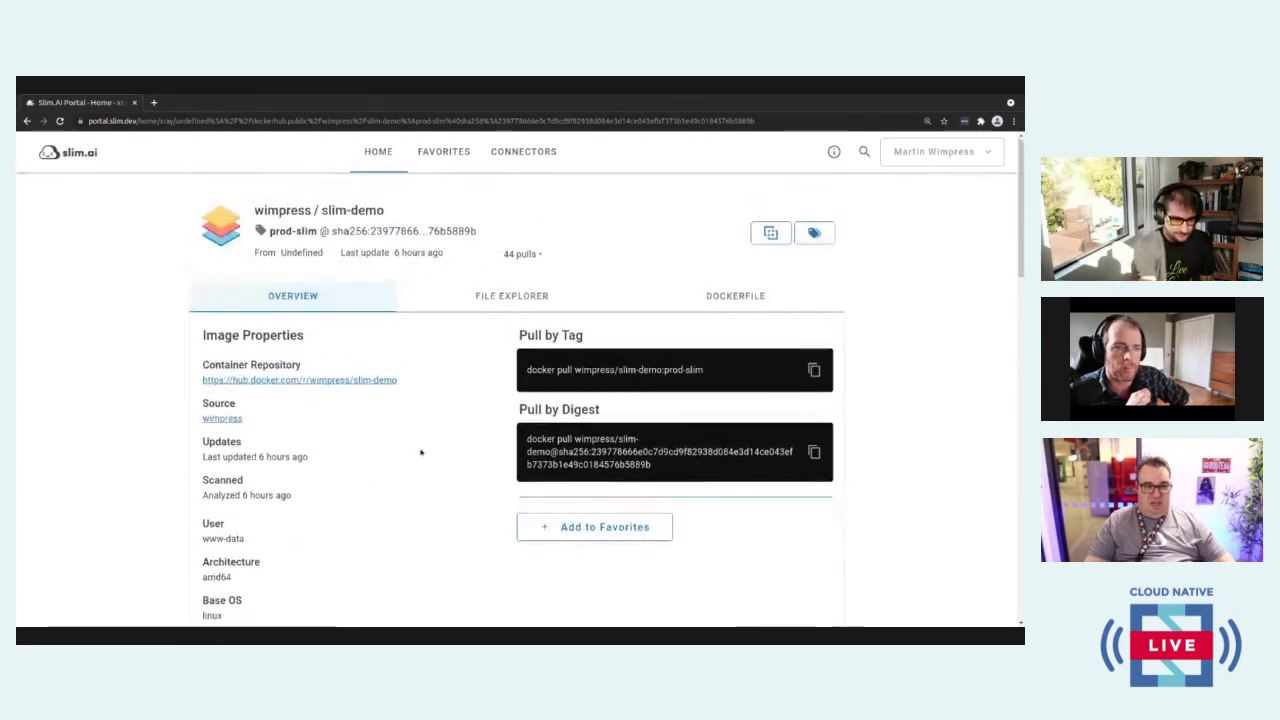
Step: Open the prod-slim image's file explorer and look over its layers, container startup files and root folders
click(499, 297)
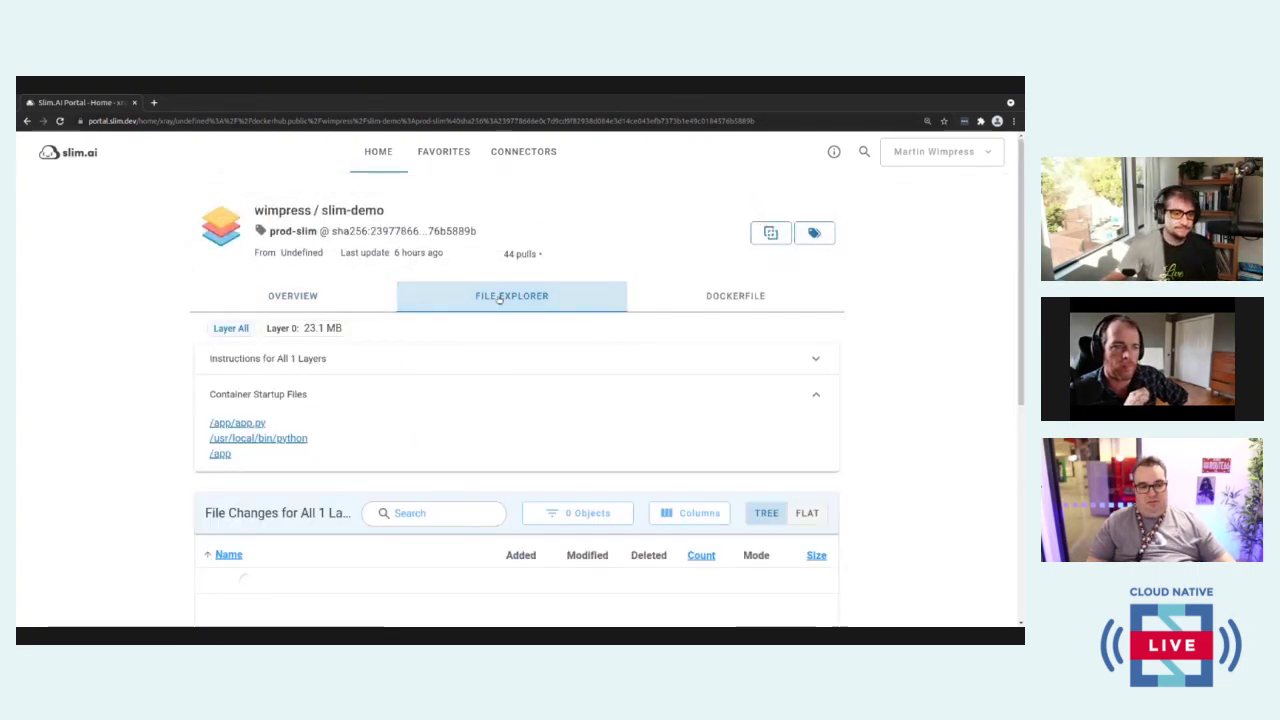
scroll(414, 517, down, 2)
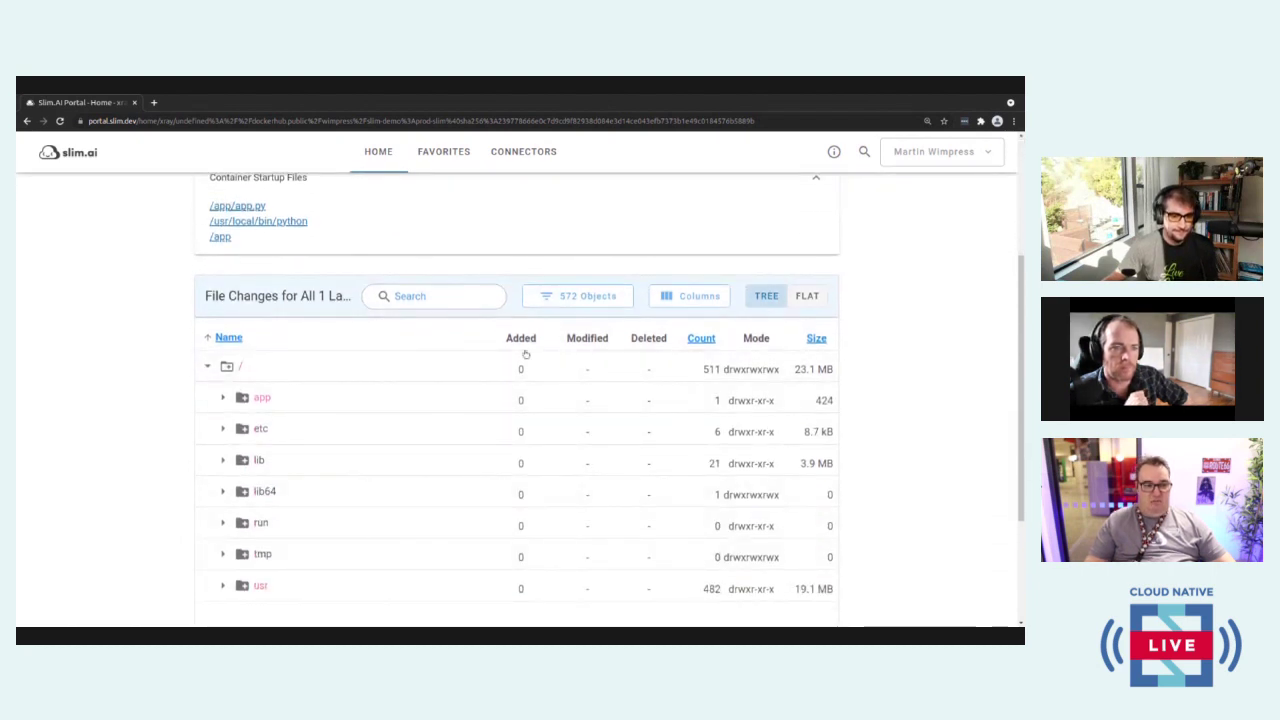
scroll(502, 391, up, 2)
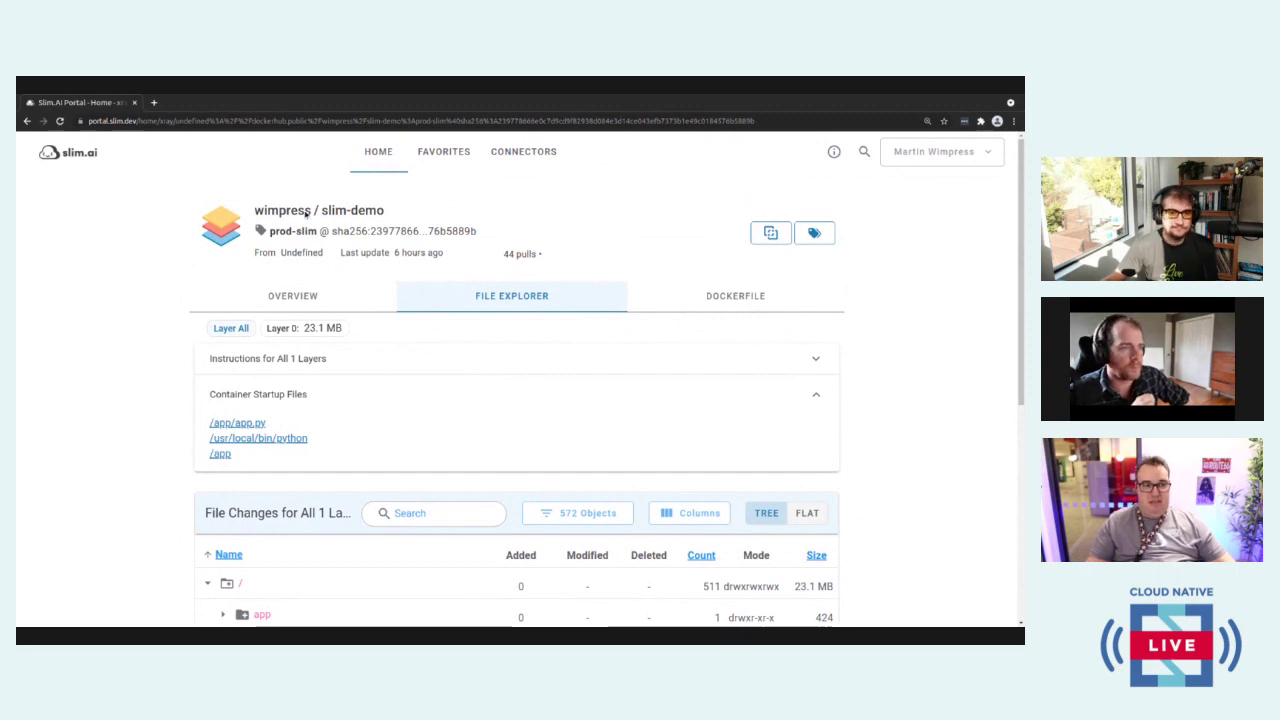
Step: From the favorites, compare the slim-demo prod-slim image against prod-fat as the base version
click(468, 163)
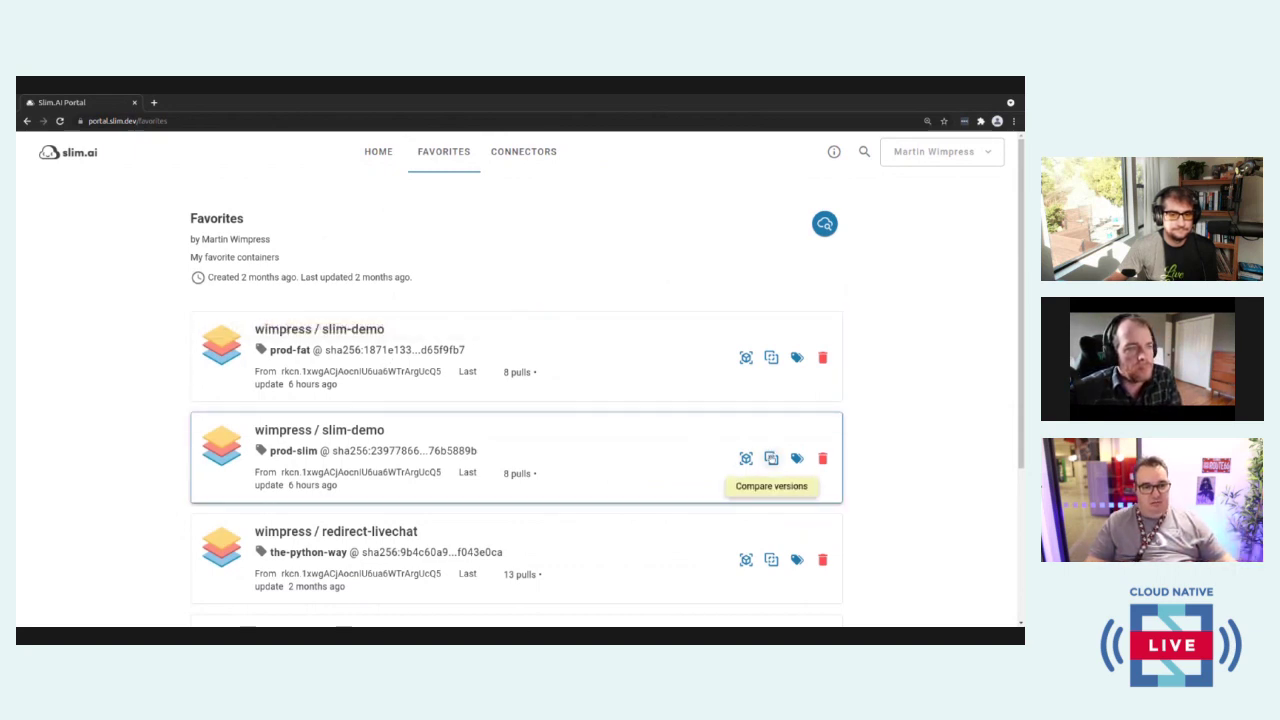
click(771, 458)
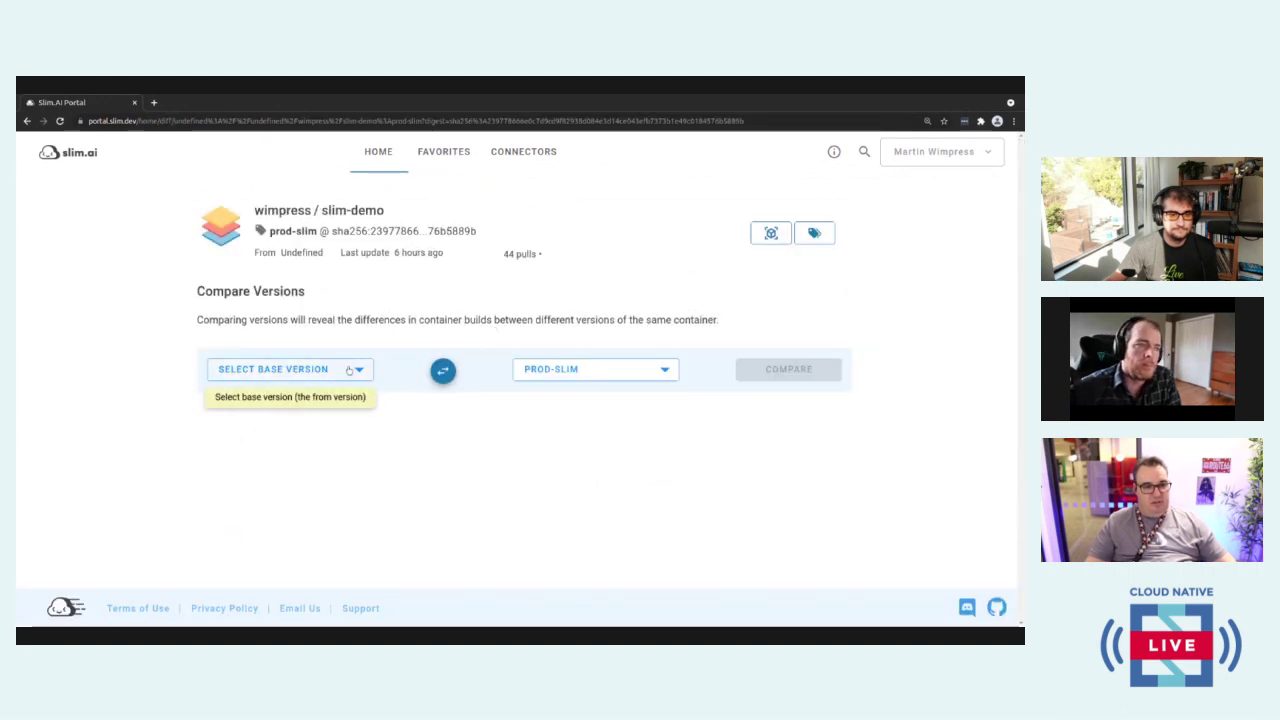
click(349, 370)
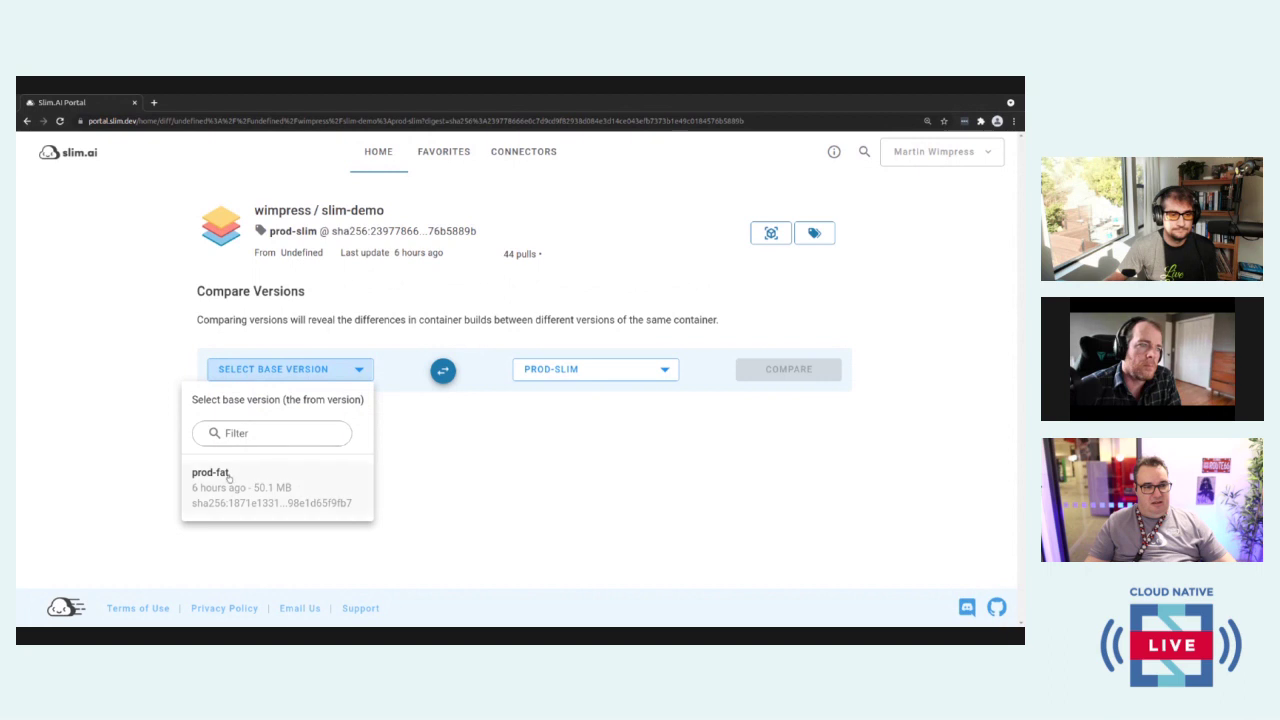
click(231, 478)
click(782, 372)
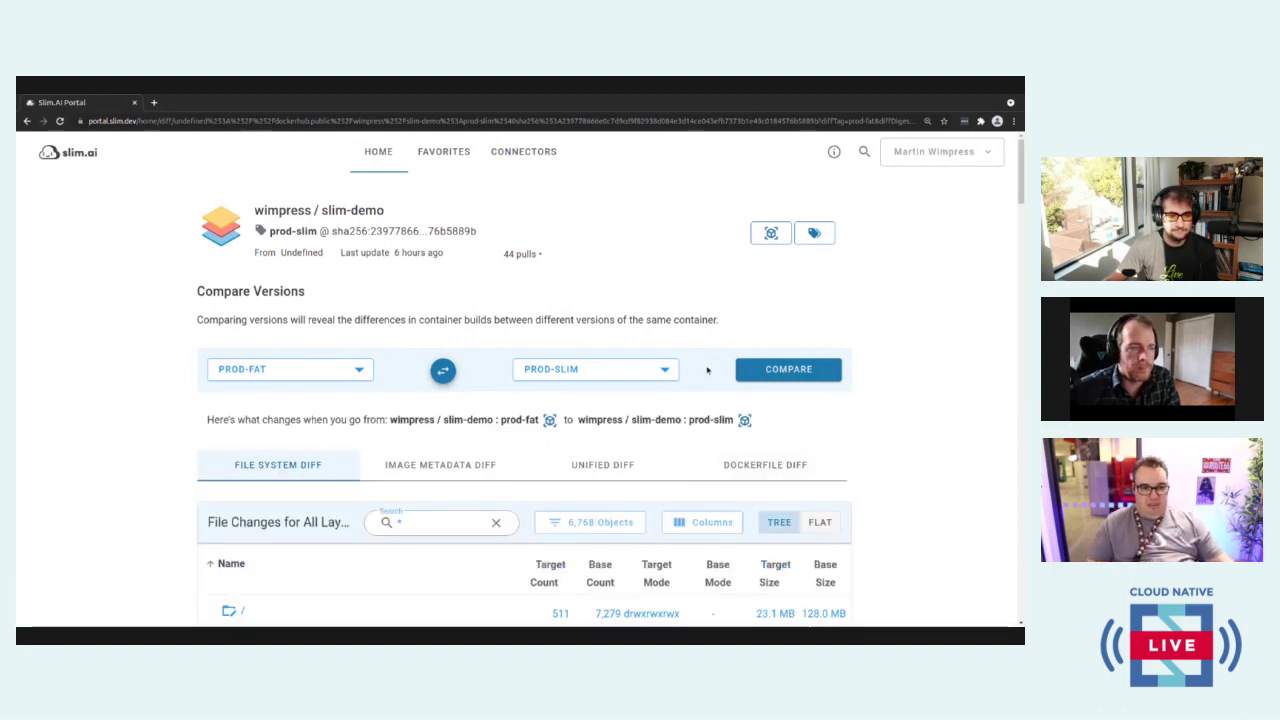
Step: Examine the file system diff from the root folder through the deleted app and bin files, including target and base sizes
scroll(707, 370, down, 2)
scroll(690, 355, up, 1)
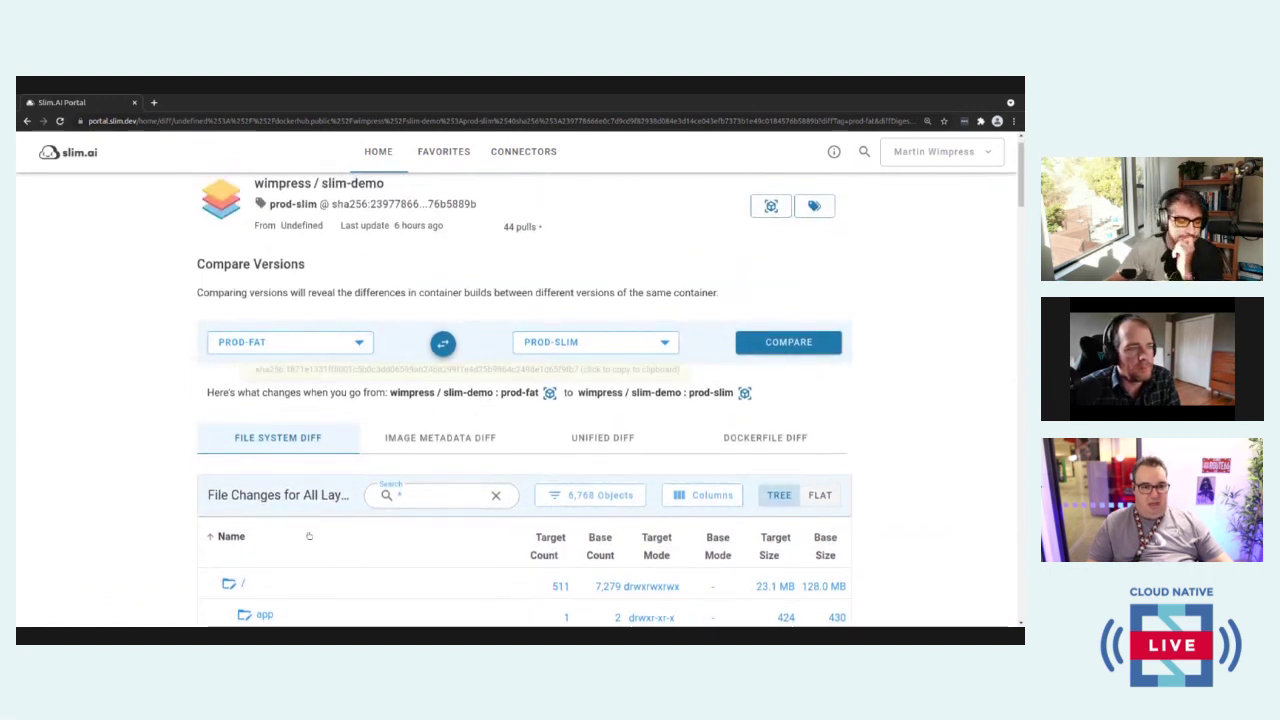
scroll(708, 417, down, 3)
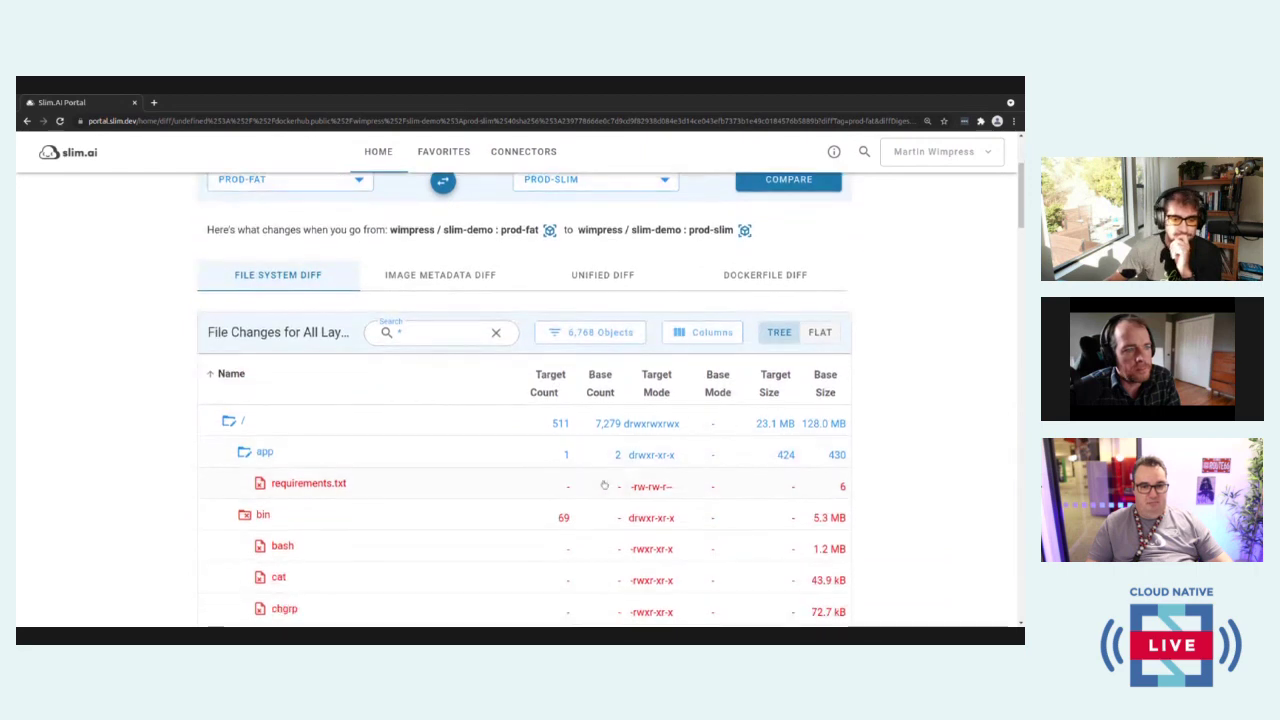
scroll(433, 480, up, 3)
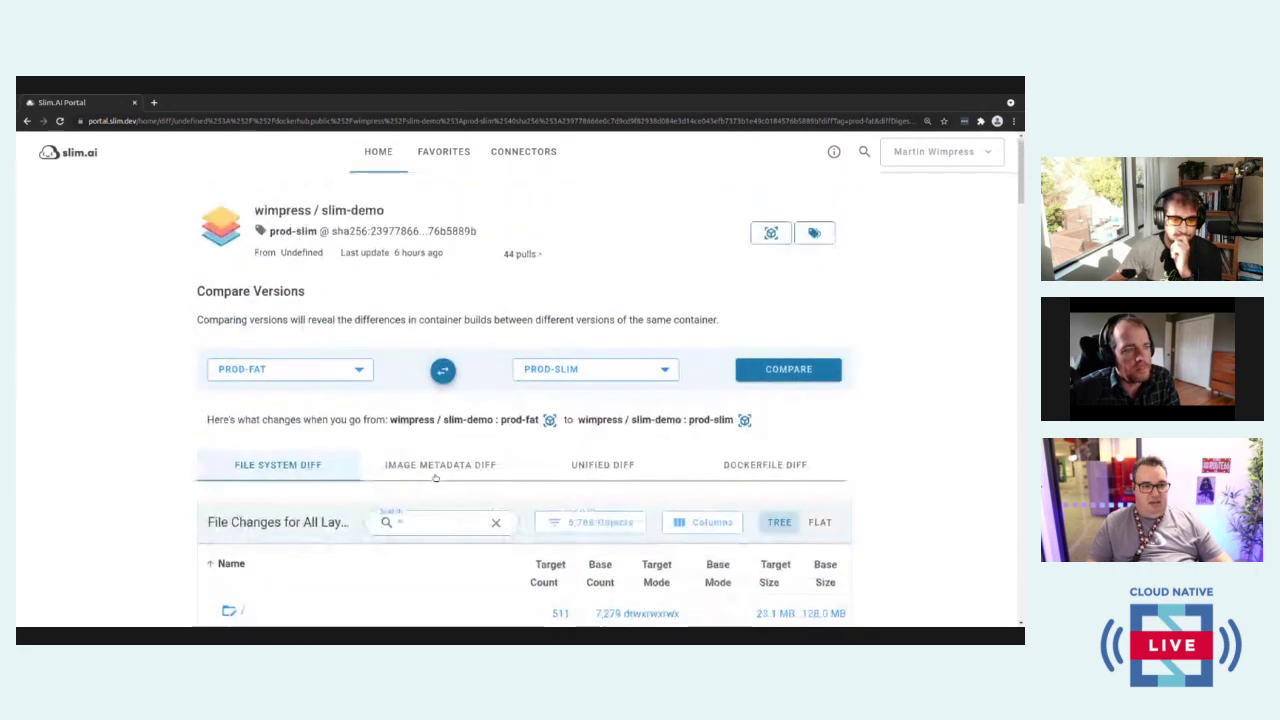
scroll(428, 477, down, 4)
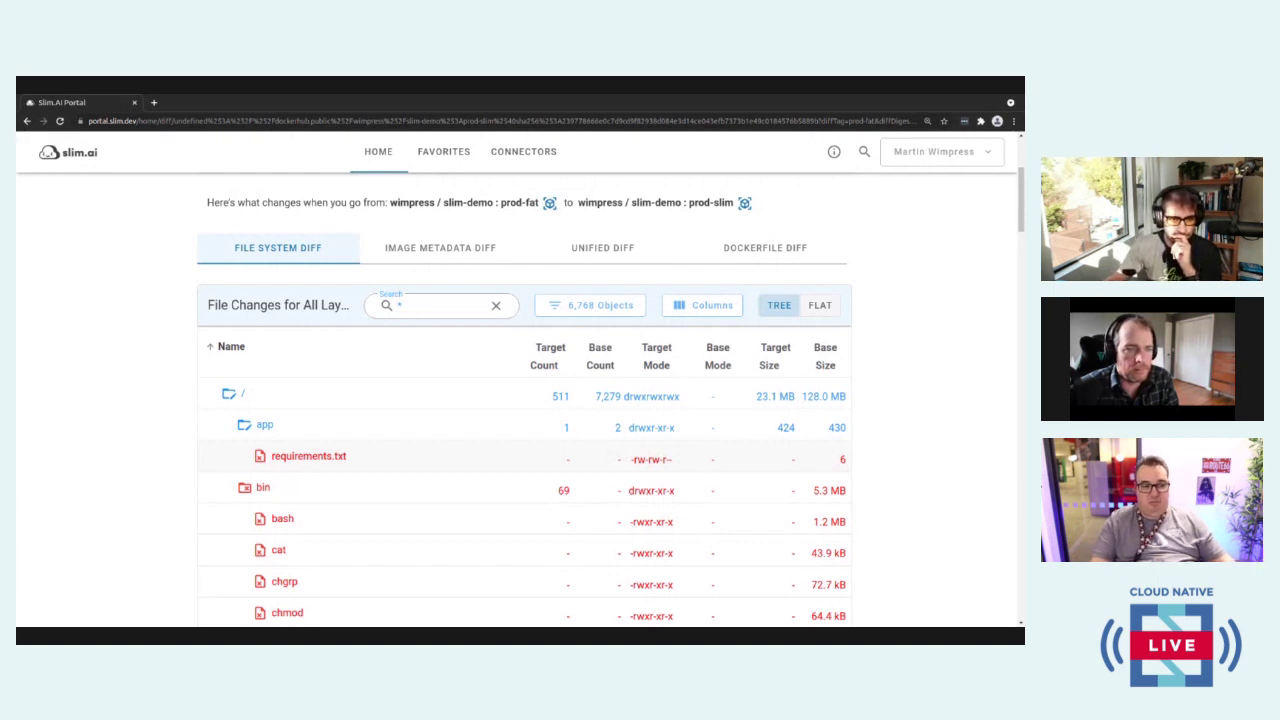
scroll(314, 463, down, 5)
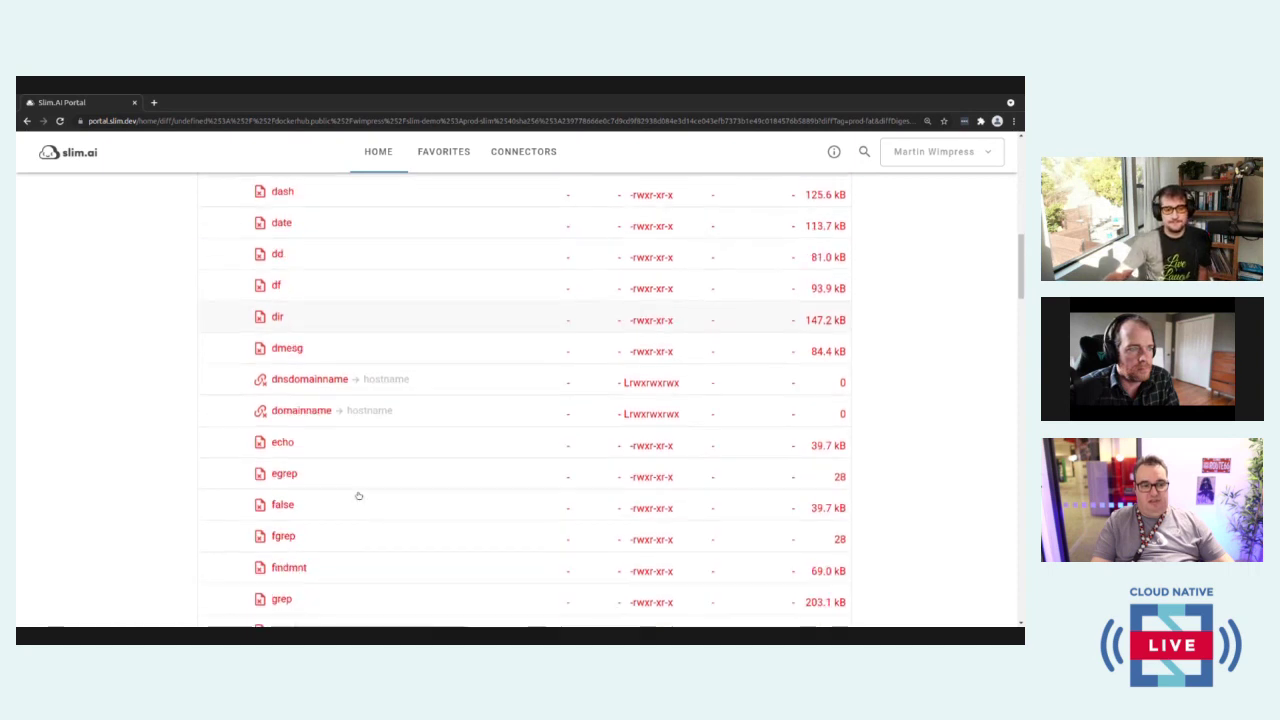
scroll(358, 495, up, 6)
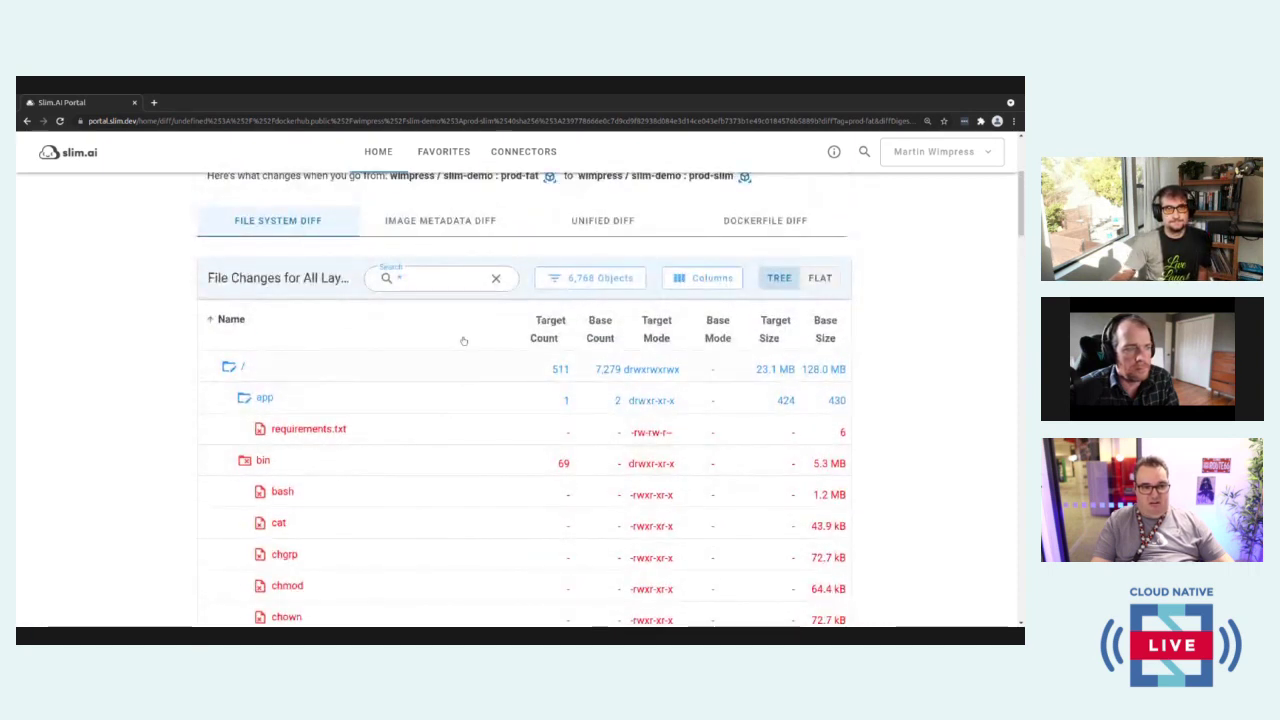
Step: Check the filter options for the file system diff, and search its file changes for "libgnutls"
click(582, 282)
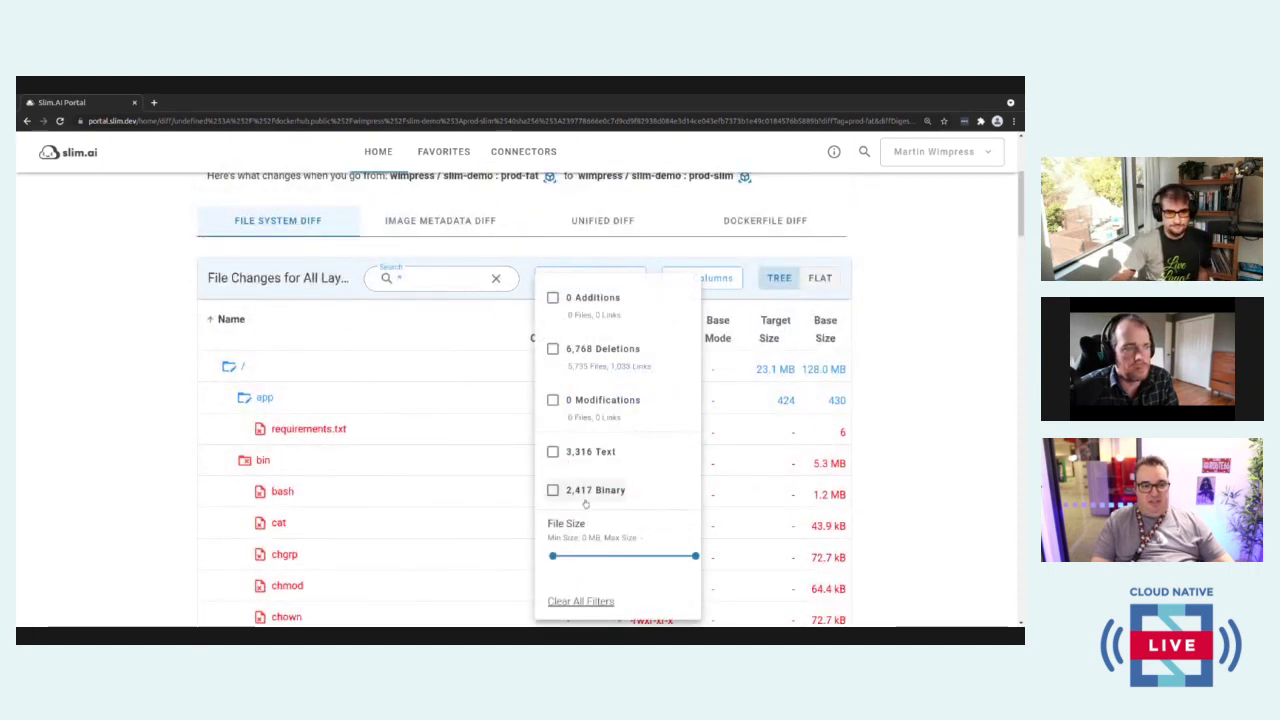
click(540, 234)
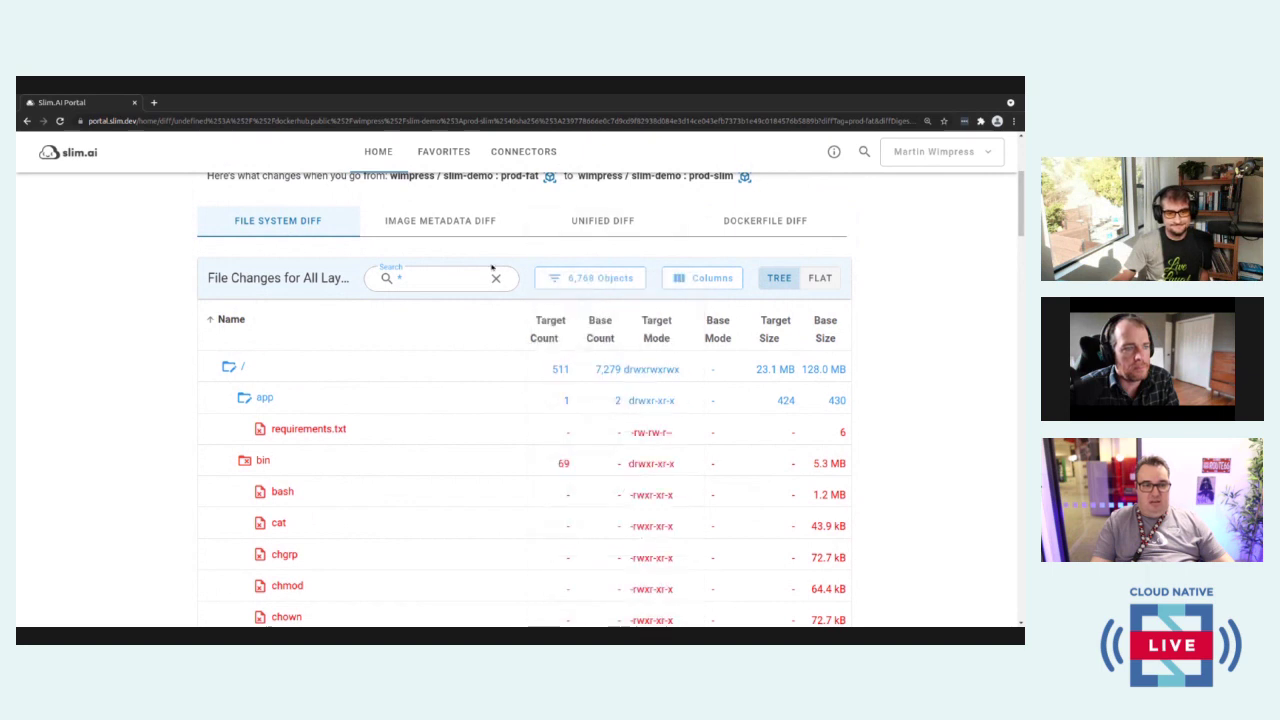
click(451, 277)
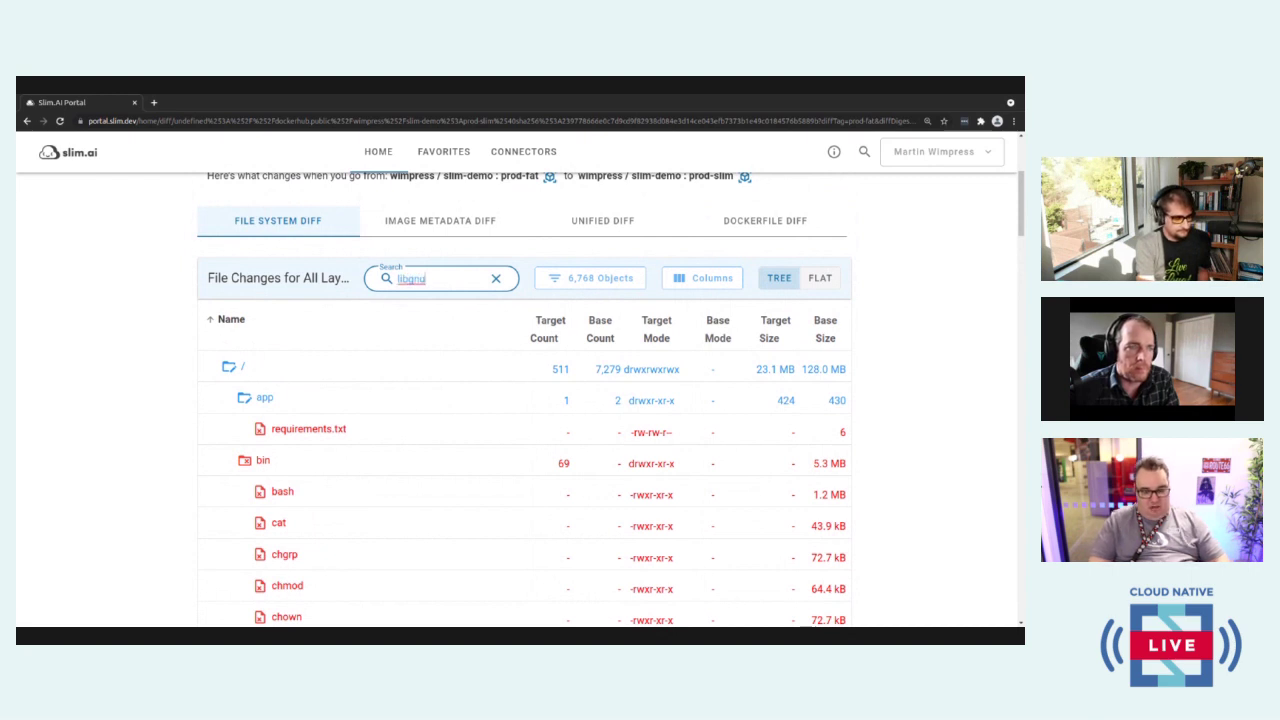
text(s)
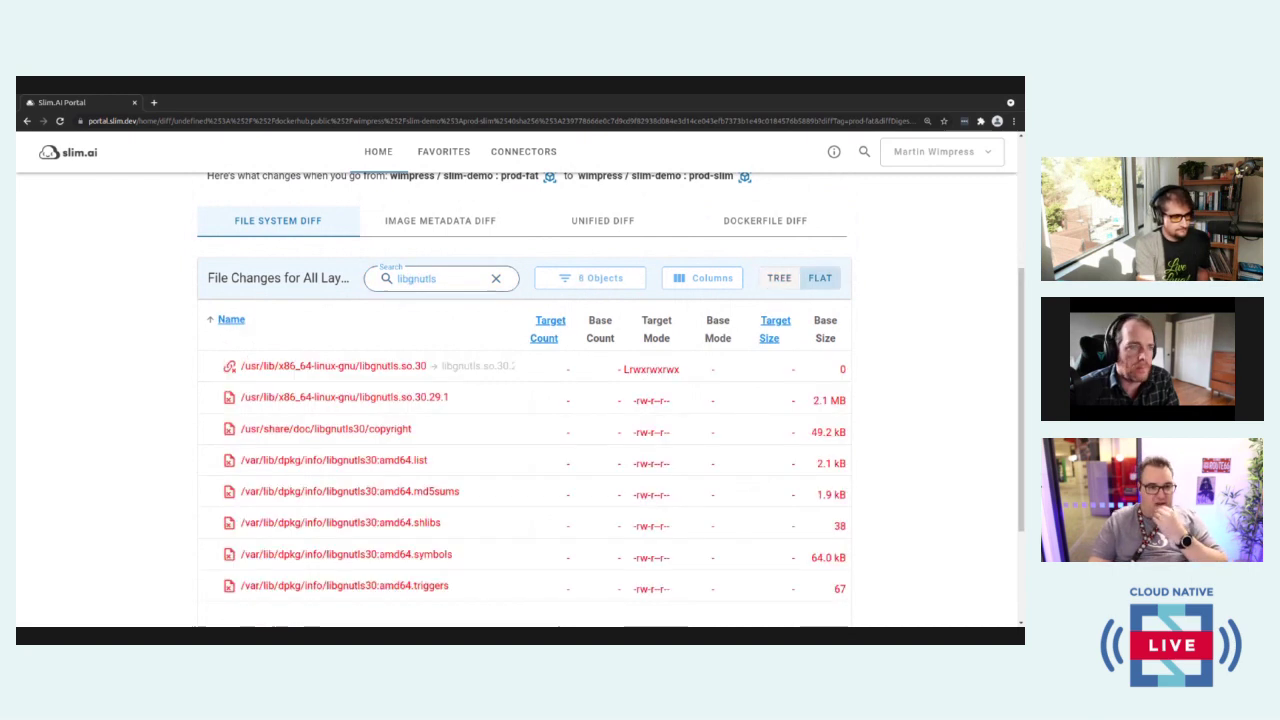